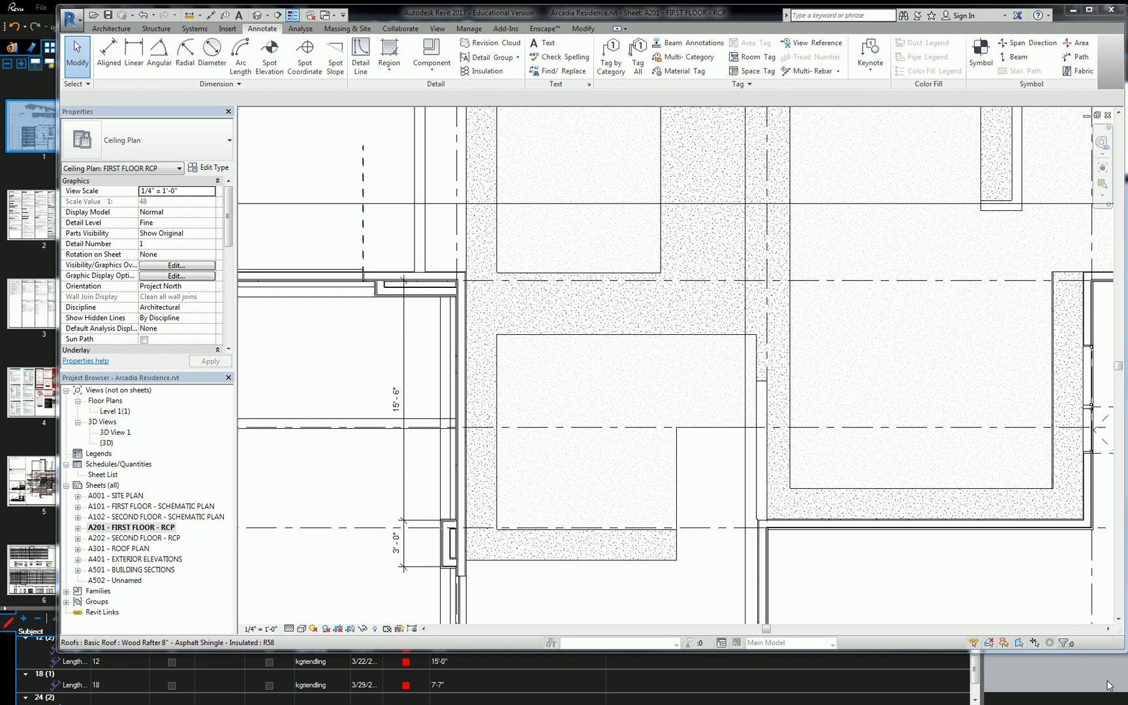
Move the section line up on the first-floor ceiling plan with MV.
{"action": "scroll", "coordinate": [846, 365], "scroll_direction": "down", "scroll_amount": 5}
{"action": "scroll", "coordinate": [854, 258], "scroll_direction": "up", "scroll_amount": 3}
{"action": "scroll", "coordinate": [854, 258], "scroll_direction": "up", "scroll_amount": 1}
{"action": "left_click", "coordinate": [892, 286]}
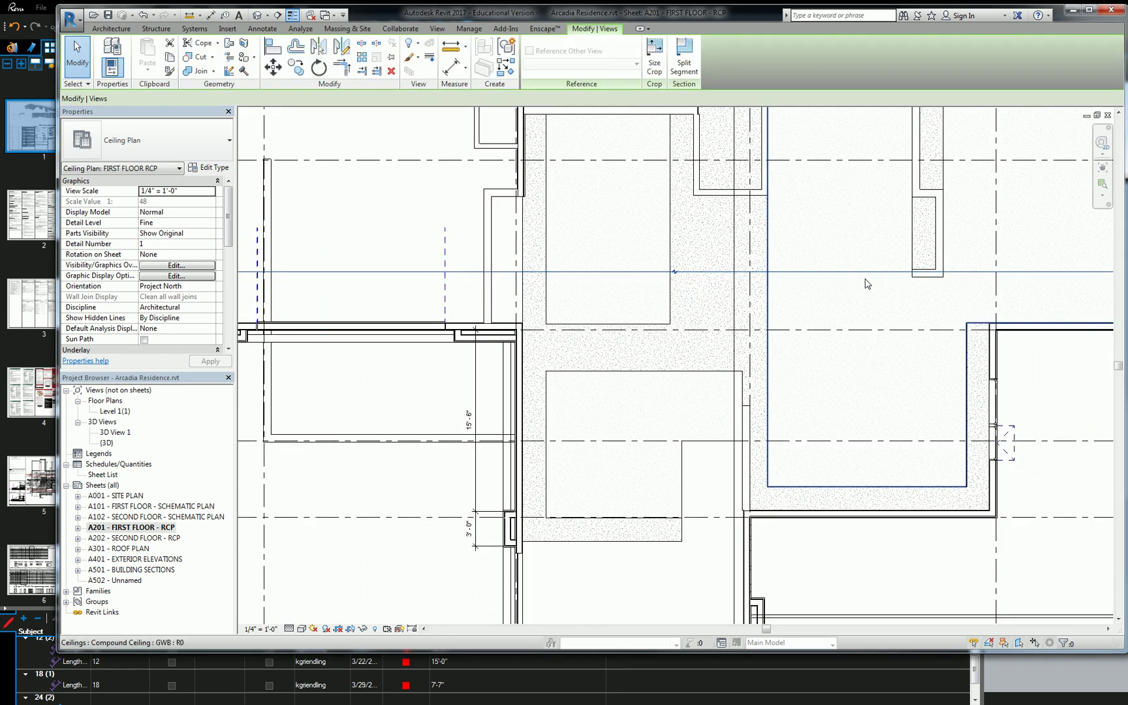
{"action": "scroll", "coordinate": [796, 310], "scroll_direction": "up", "scroll_amount": 1}
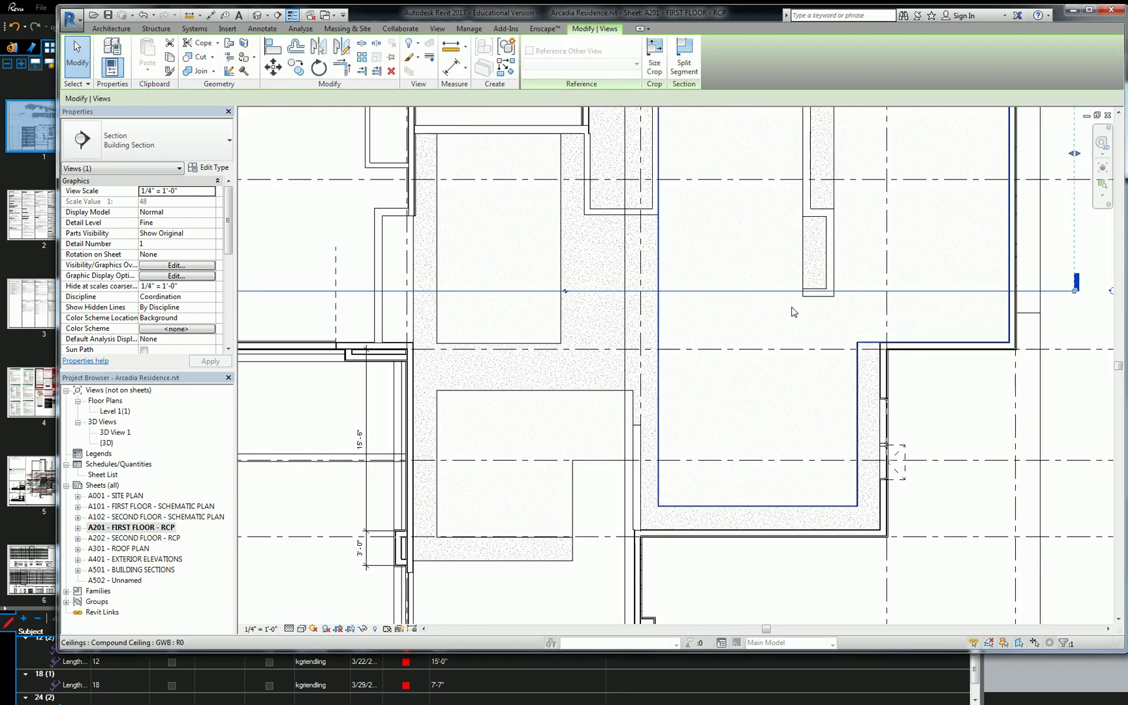
{"action": "key", "text": "m"}
{"action": "key", "text": "v"}
{"action": "left_click", "coordinate": [849, 291]}
{"action": "scroll", "coordinate": [849, 288], "scroll_direction": "up", "scroll_amount": 1}
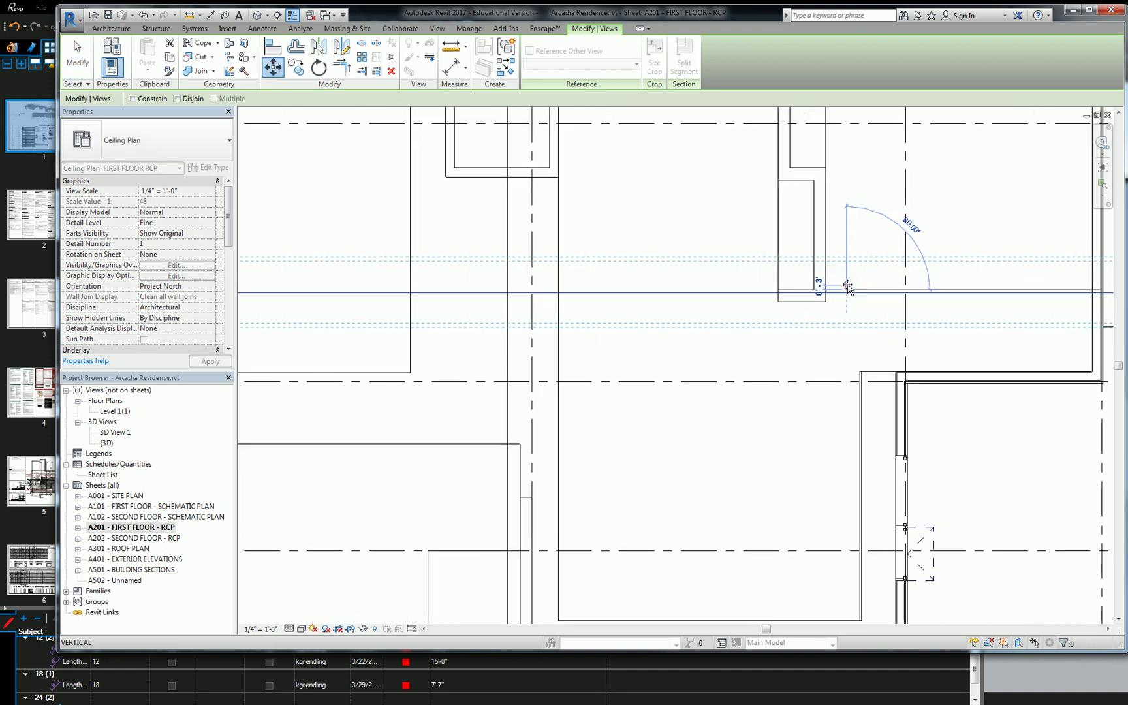
{"action": "left_click", "coordinate": [848, 285]}
{"action": "key", "text": "Escape"}
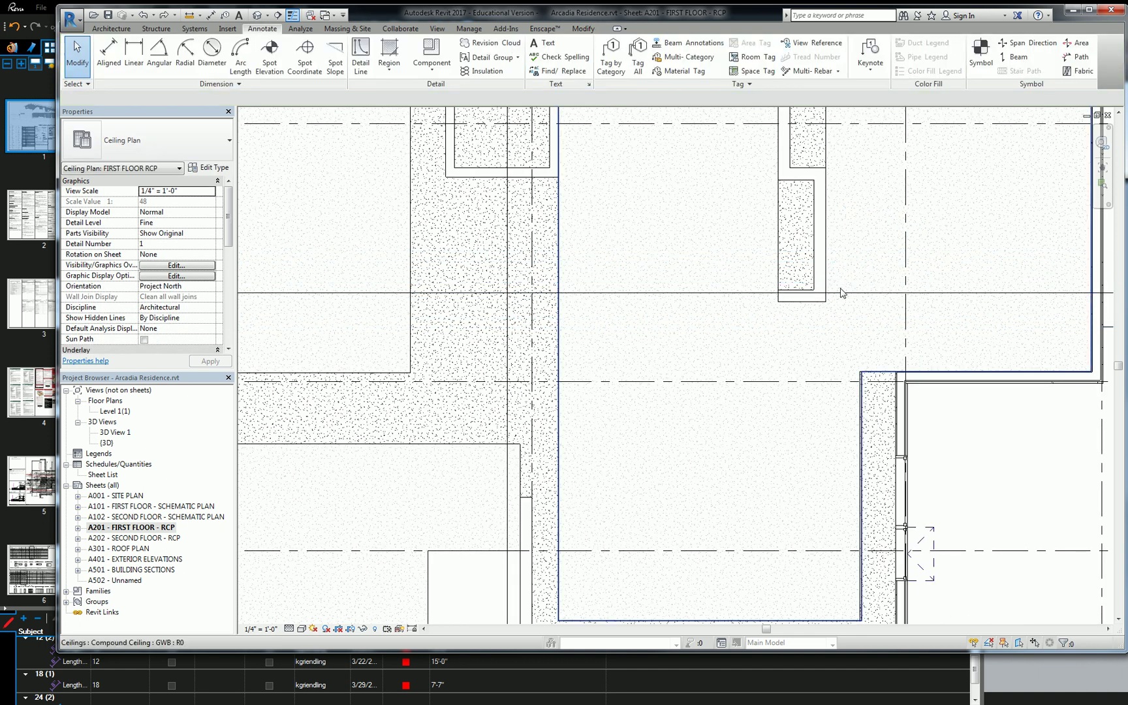
Drag the section line slightly further up and go to its Section 1 view.
{"action": "scroll", "coordinate": [841, 292], "scroll_direction": "up", "scroll_amount": 1}
{"action": "left_click", "coordinate": [842, 294]}
{"action": "scroll", "coordinate": [847, 291], "scroll_direction": "up", "scroll_amount": 1}
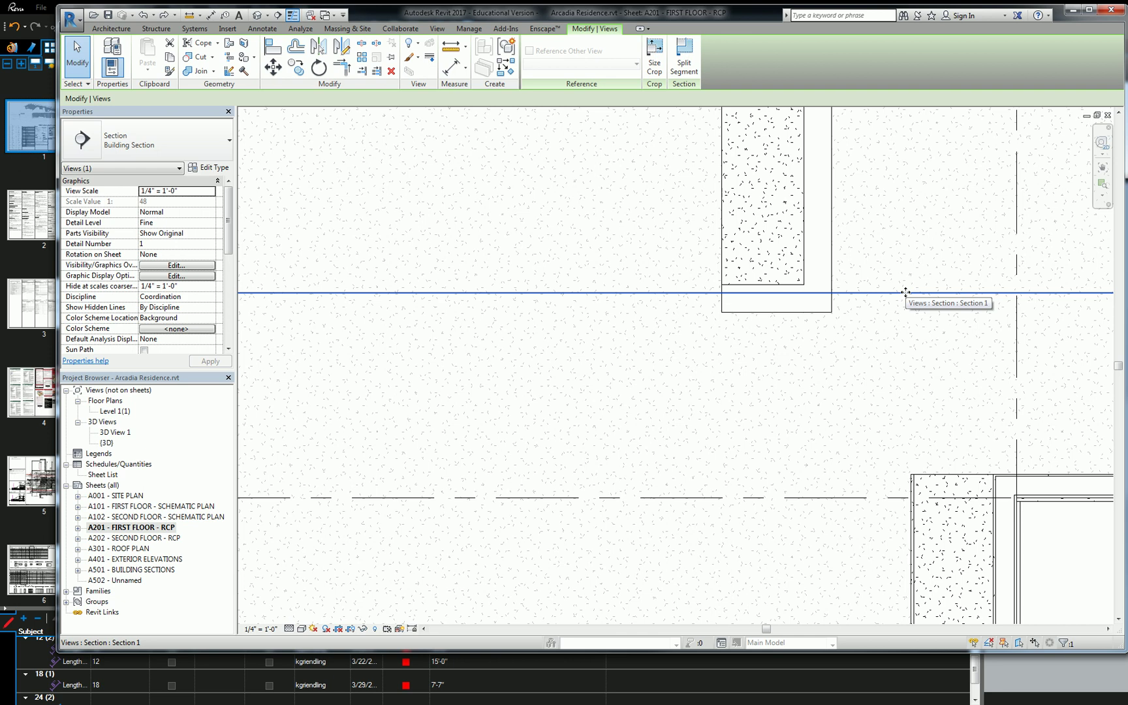
{"action": "left_click_drag", "start_coordinate": [900, 293], "coordinate": [894, 274]}
{"action": "scroll", "coordinate": [884, 356], "scroll_direction": "down", "scroll_amount": 3}
{"action": "right_click", "coordinate": [881, 309]}
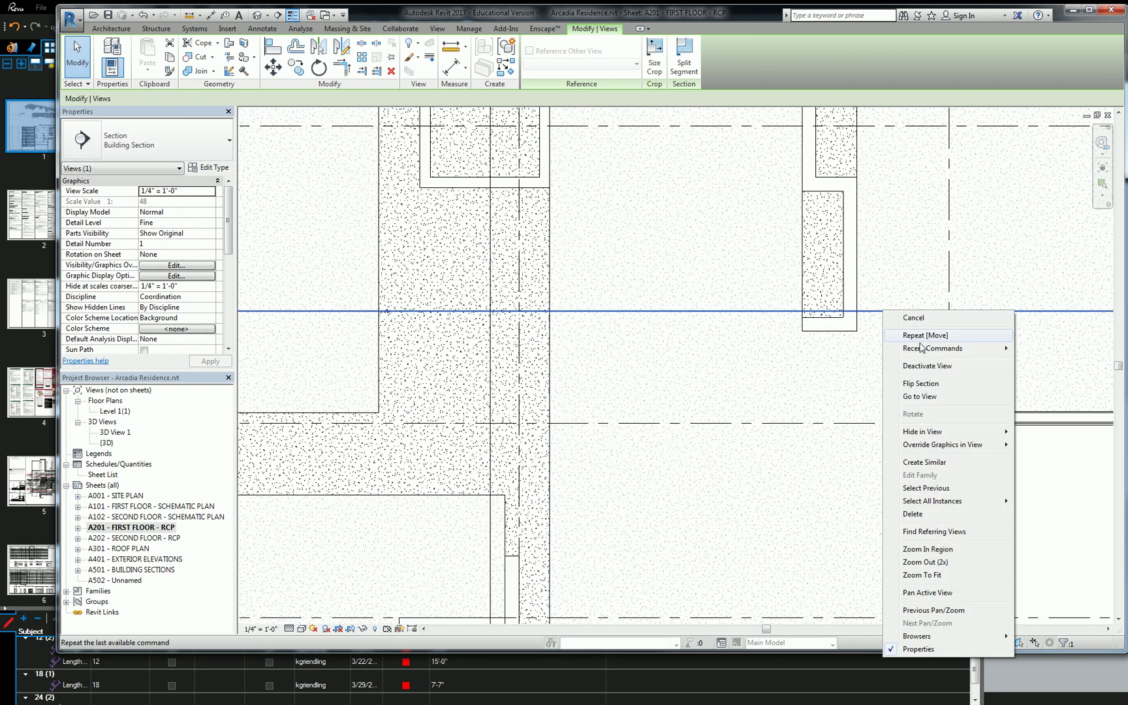
{"action": "left_click", "coordinate": [921, 396]}
{"action": "middle_click_drag", "start_coordinate": [612, 400], "coordinate": [612, 337]}
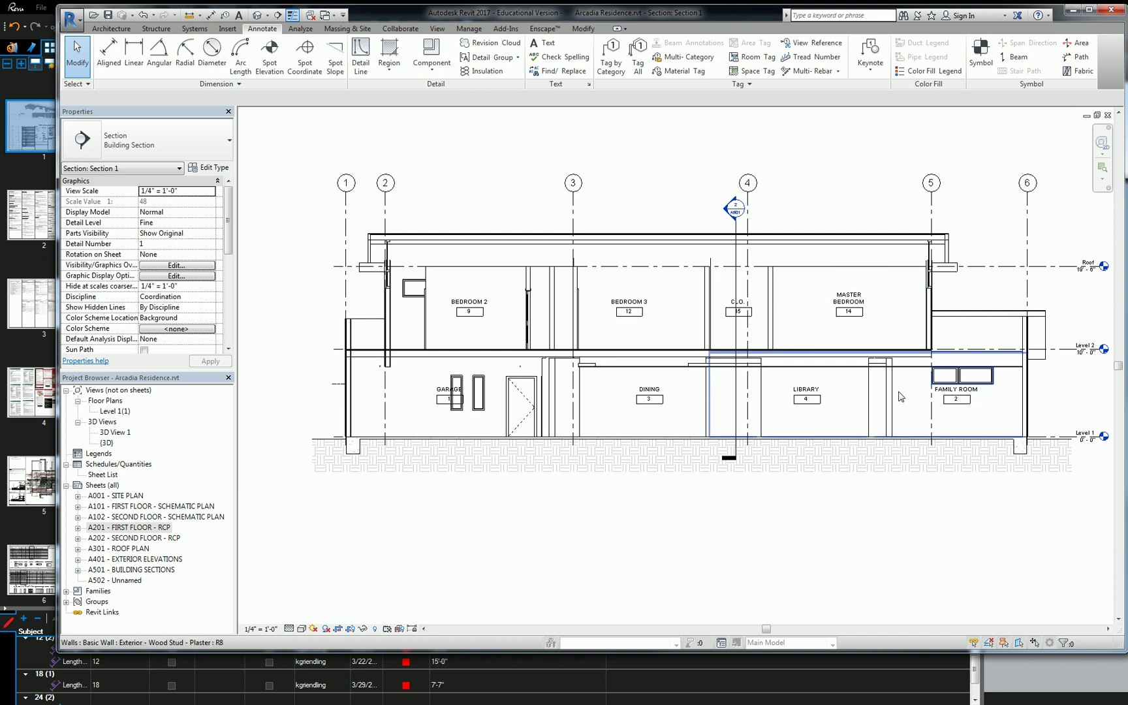
{"action": "scroll", "coordinate": [894, 389], "scroll_direction": "up", "scroll_amount": 4}
{"action": "middle_click_drag", "start_coordinate": [741, 361], "coordinate": [705, 327]}
{"action": "left_click", "coordinate": [777, 309]}
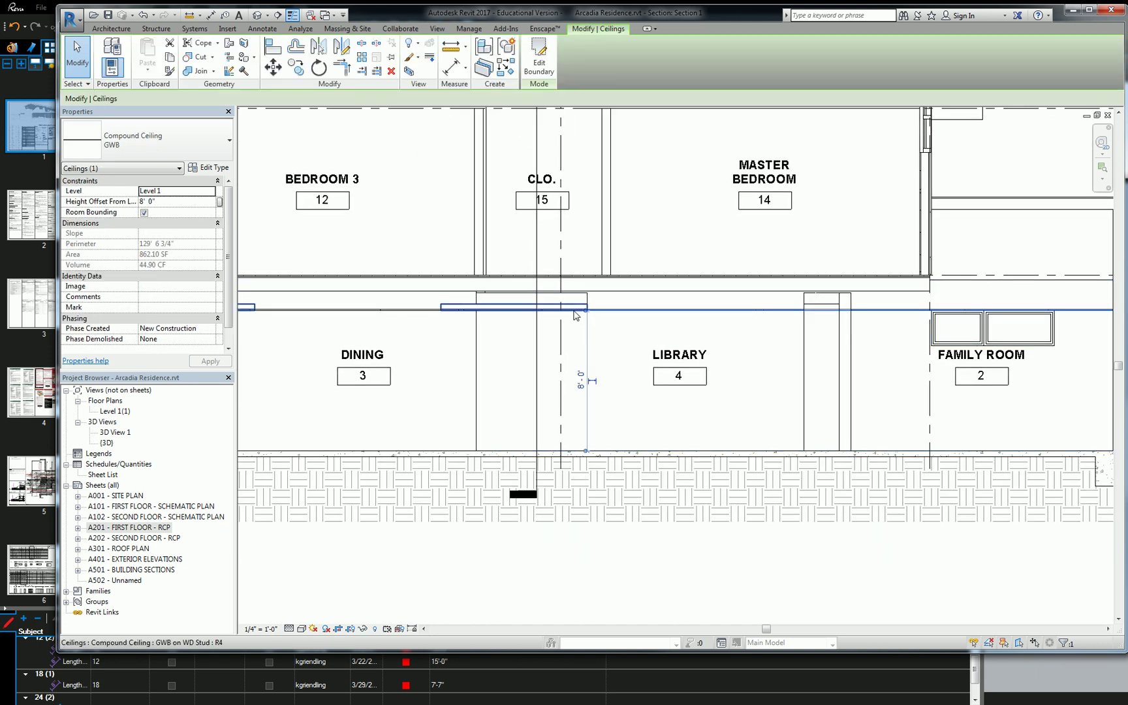
{"action": "scroll", "coordinate": [433, 306], "scroll_direction": "up", "scroll_amount": 1}
{"action": "scroll", "coordinate": [434, 307], "scroll_direction": "up", "scroll_amount": 3}
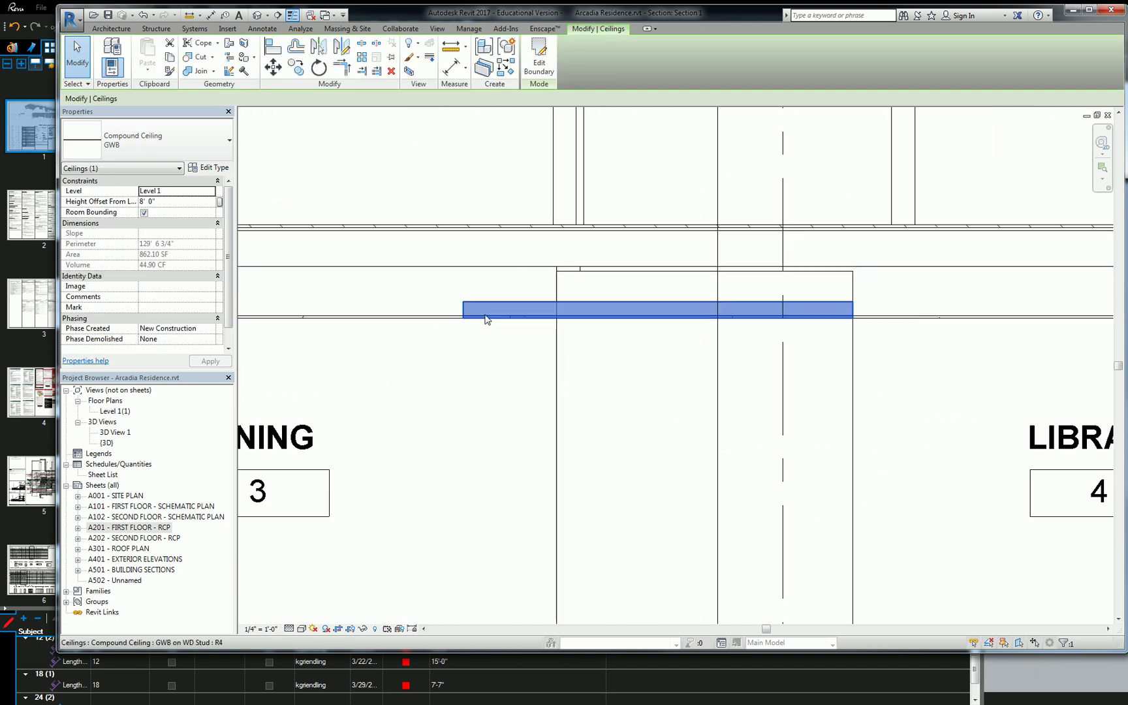
{"action": "left_click", "coordinate": [447, 319]}
{"action": "left_click", "coordinate": [447, 318]}
{"action": "left_click", "coordinate": [484, 311]}
{"action": "left_click", "coordinate": [448, 319]}
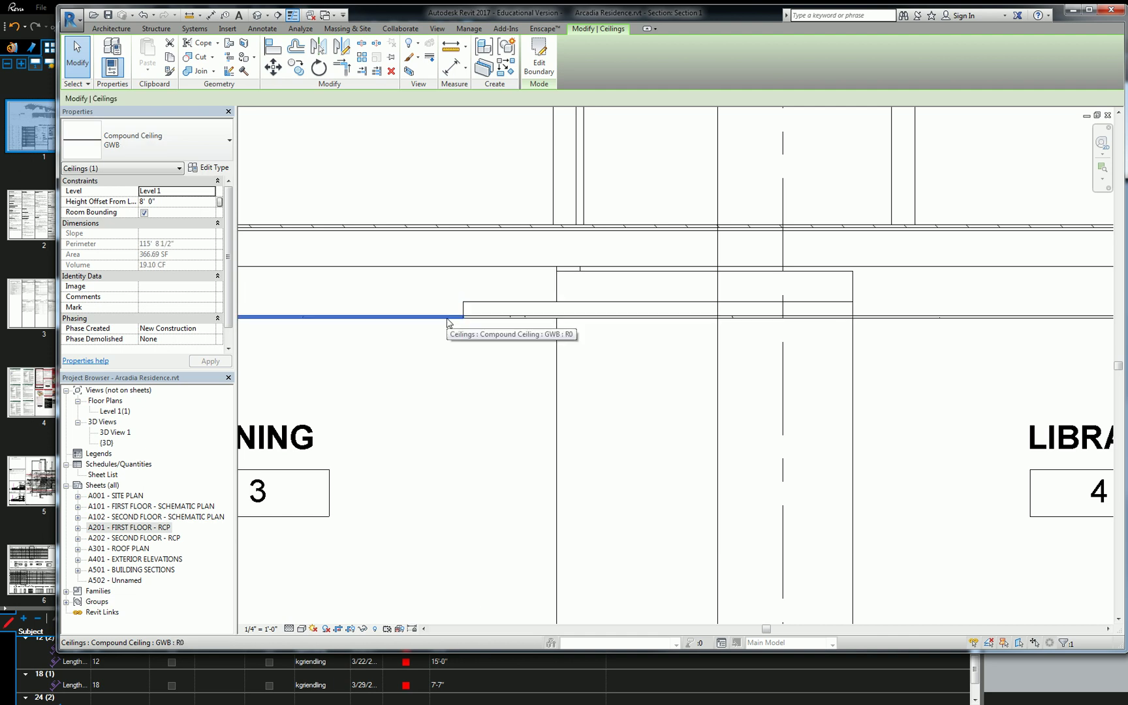
{"action": "left_click", "coordinate": [529, 312]}
{"action": "left_click", "coordinate": [432, 317]}
{"action": "left_click", "coordinate": [485, 309]}
{"action": "left_click", "coordinate": [447, 318]}
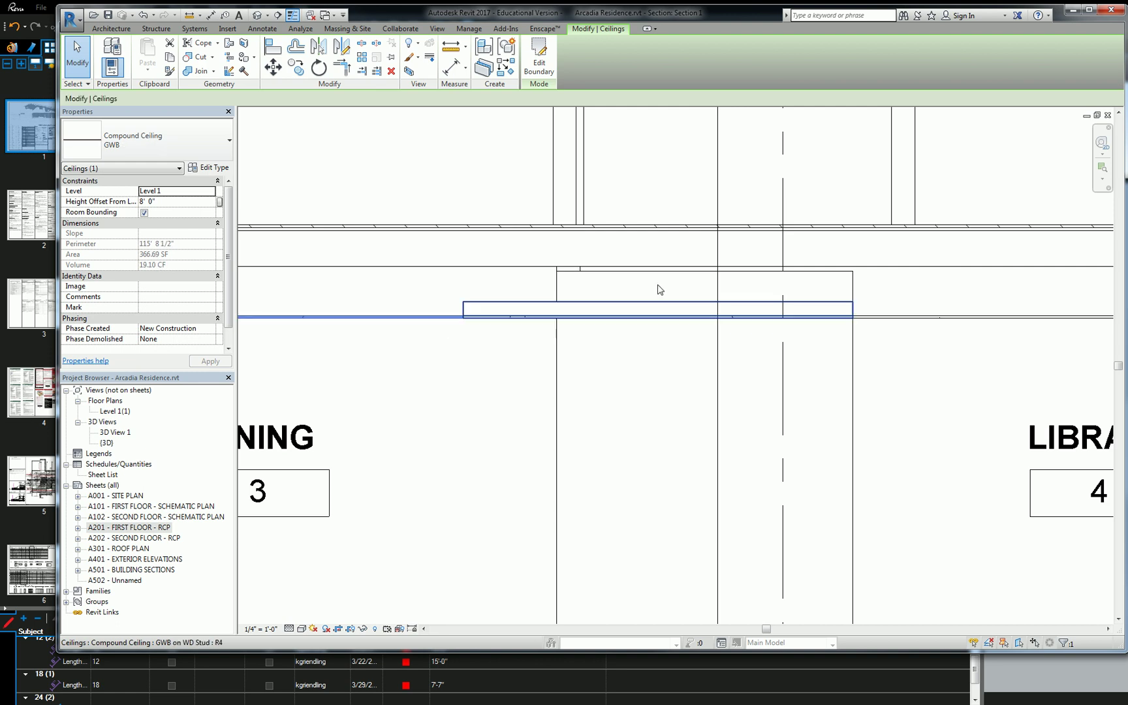
Cascade the windows and close the East Elevation, A301, A501, A401 and 3D views.
{"action": "key", "text": "w"}
{"action": "key", "text": "c"}
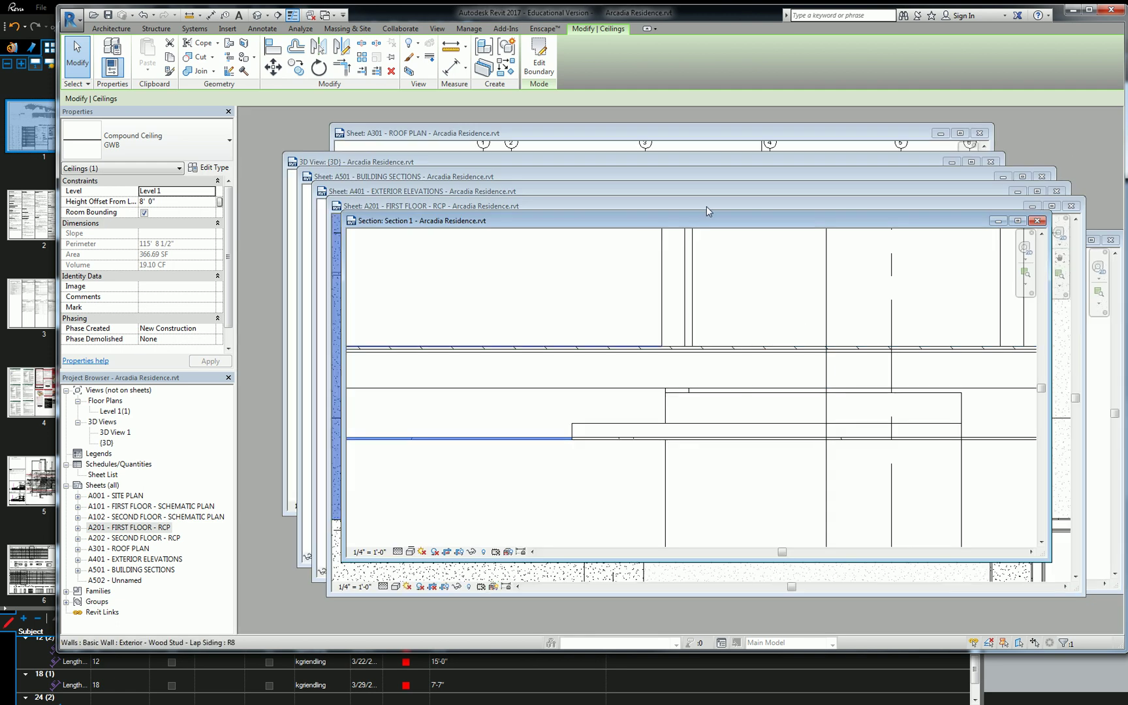
{"action": "left_click", "coordinate": [705, 206]}
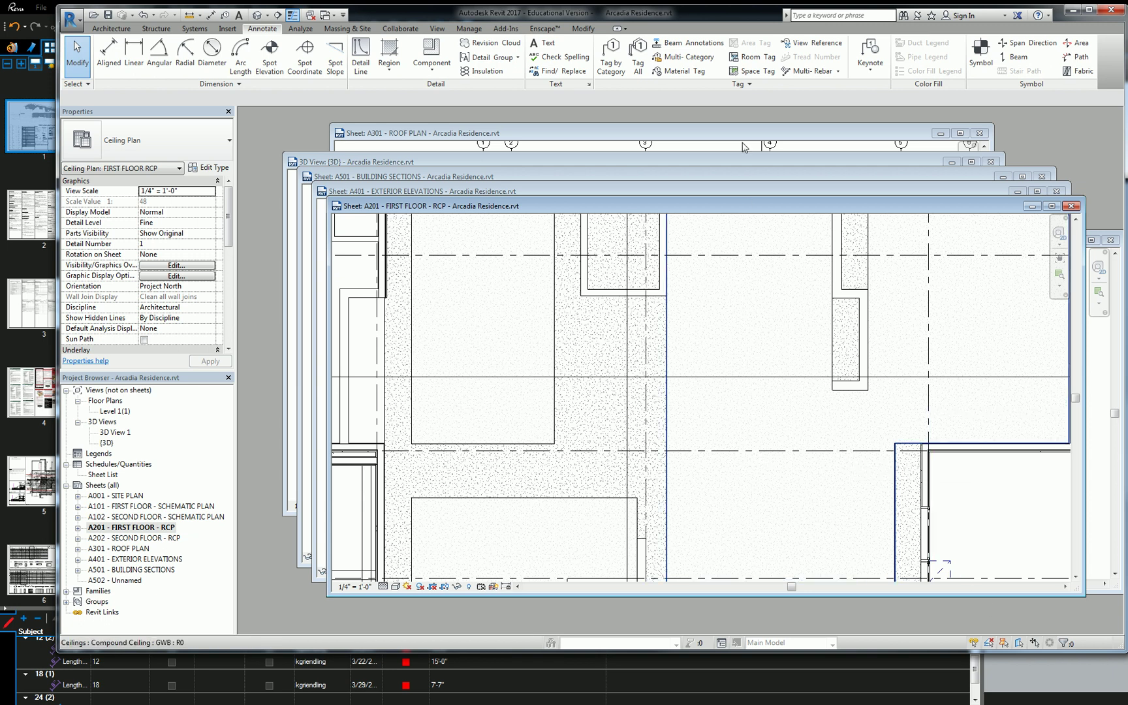
{"action": "left_click", "coordinate": [1100, 369]}
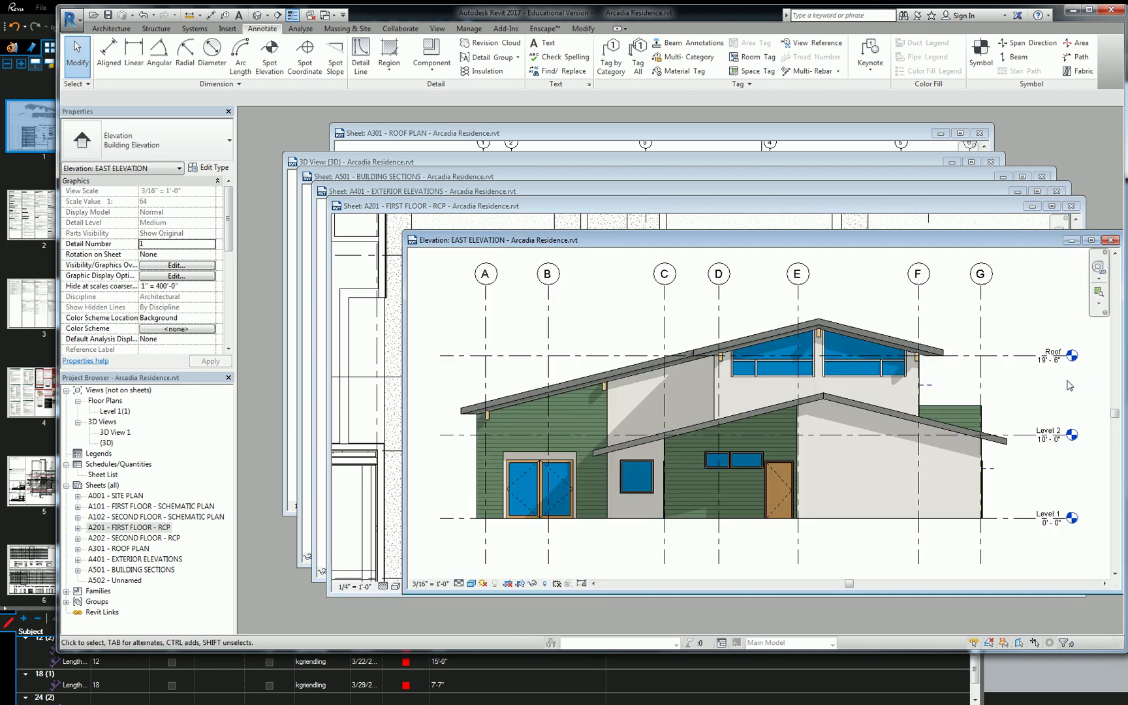
{"action": "left_click", "coordinate": [1113, 241]}
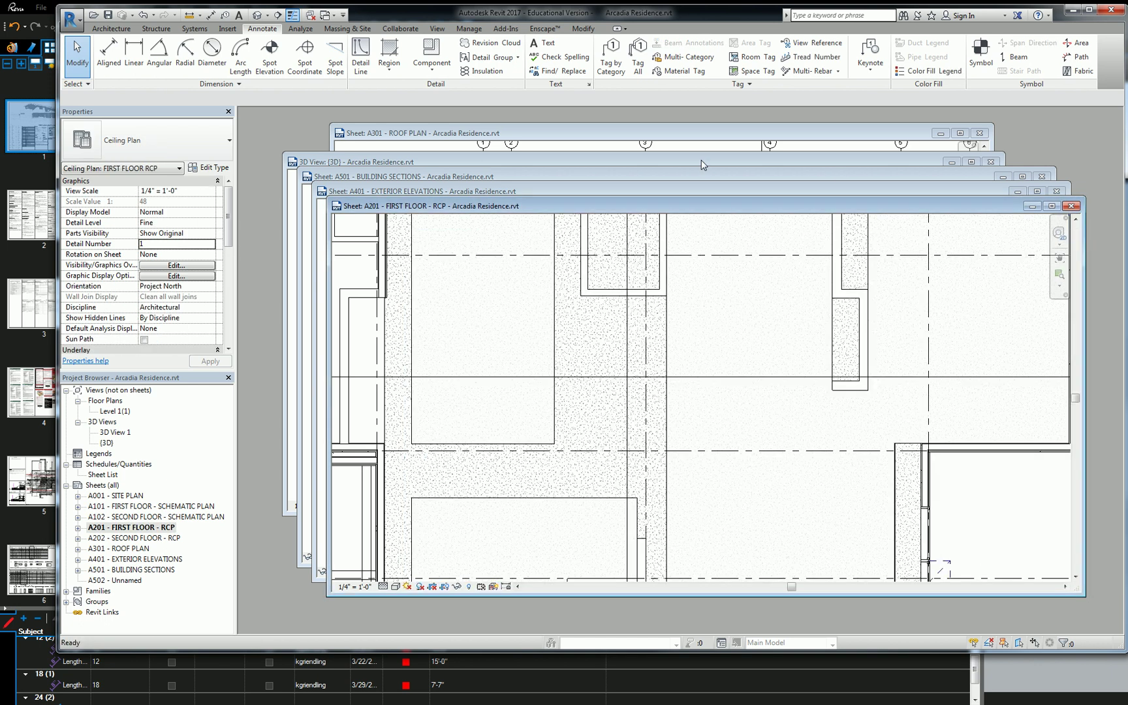
{"action": "left_click", "coordinate": [429, 176]}
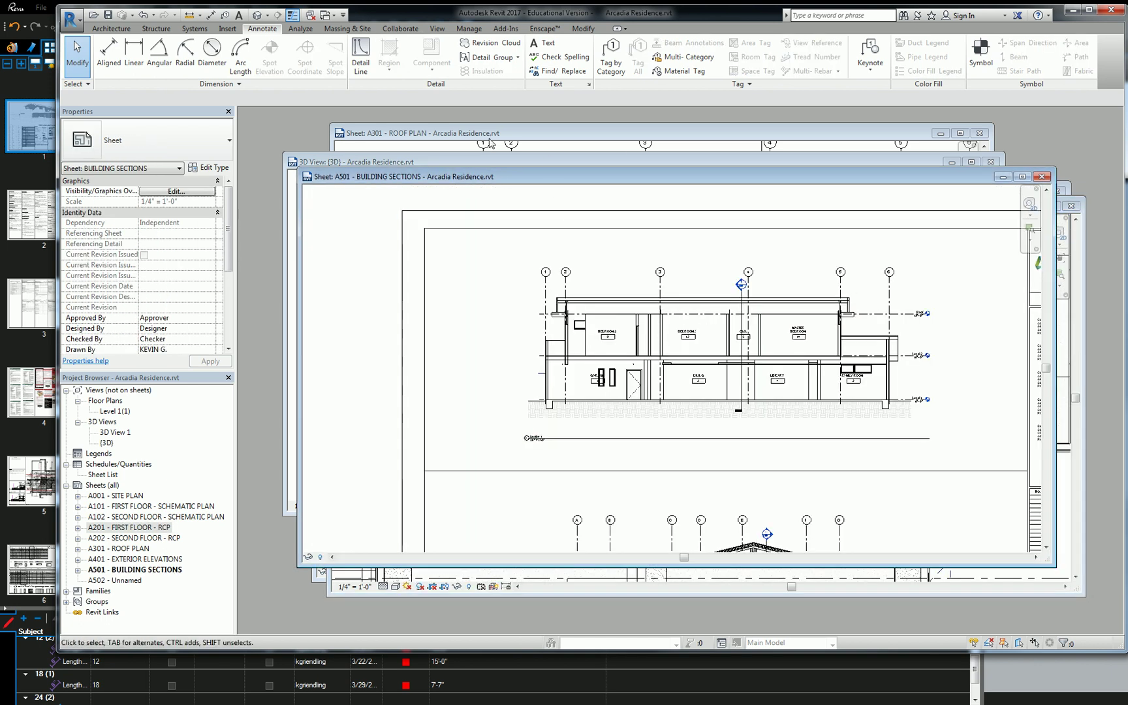
{"action": "left_click", "coordinate": [838, 134]}
{"action": "left_click", "coordinate": [979, 133]}
{"action": "left_click", "coordinate": [1042, 177]}
{"action": "left_click", "coordinate": [1049, 183]}
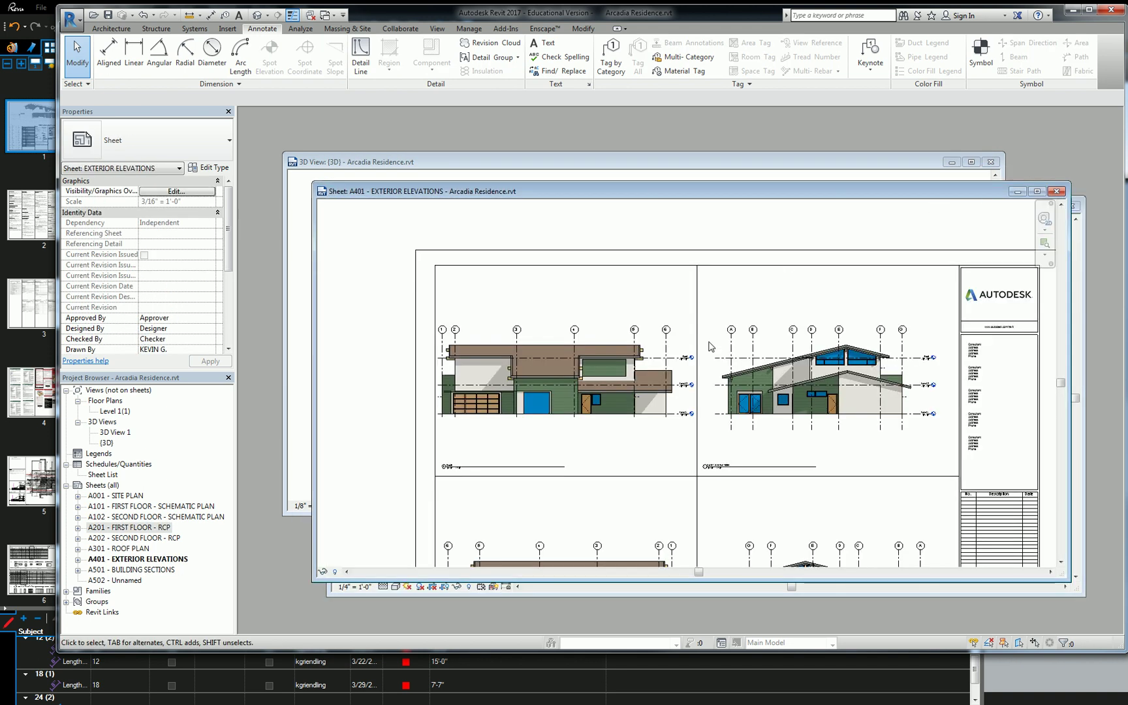
{"action": "left_click", "coordinate": [1056, 191]}
{"action": "left_click", "coordinate": [549, 178]}
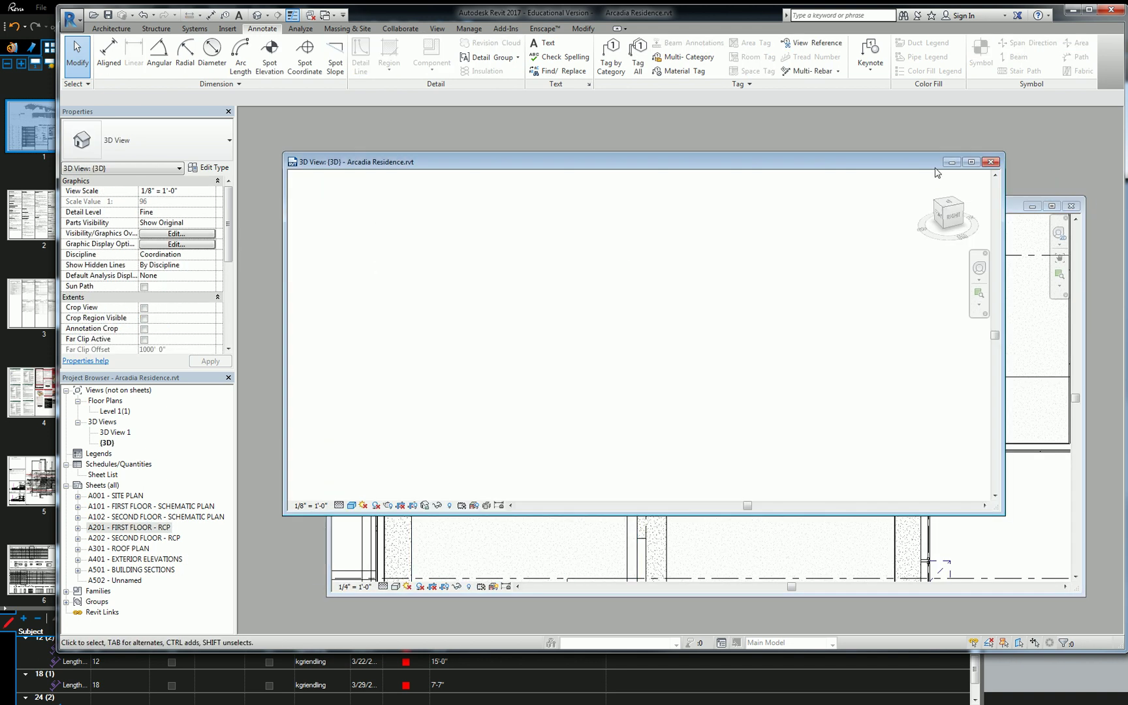
{"action": "left_click", "coordinate": [991, 162]}
Reopen Section 1 from the section line on A201 and enlarge its window.
{"action": "left_click", "coordinate": [687, 377]}
{"action": "right_click", "coordinate": [686, 377]}
{"action": "left_click", "coordinate": [726, 115]}
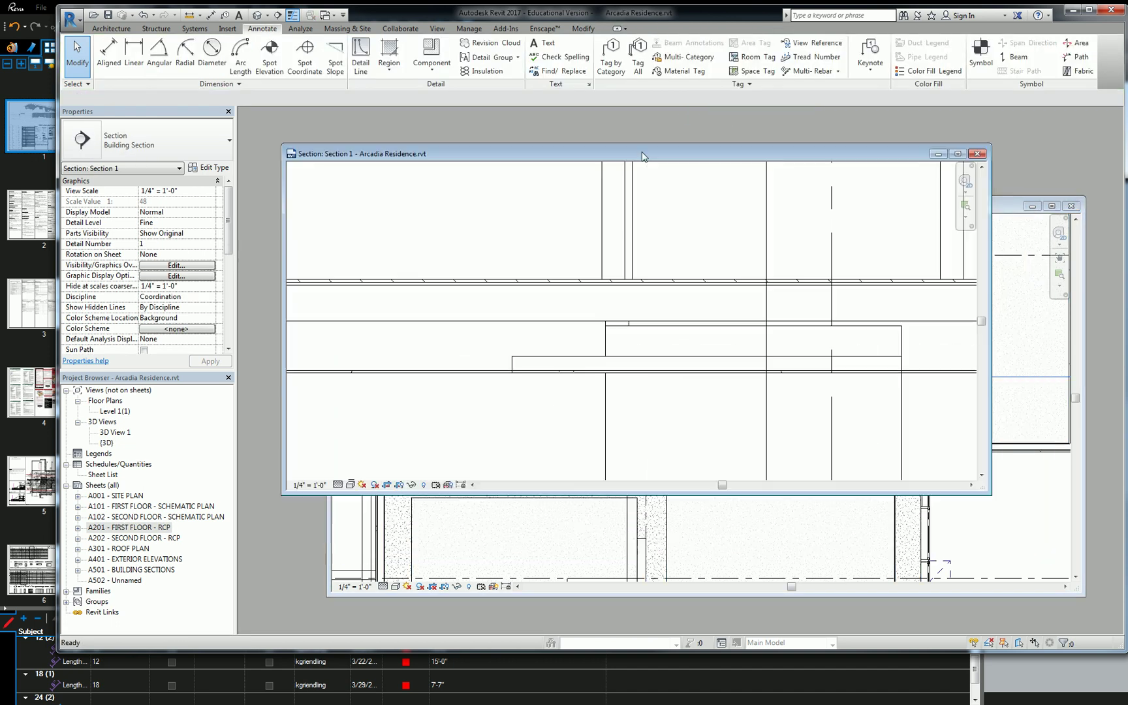
{"action": "left_click_drag", "start_coordinate": [960, 446], "coordinate": [1008, 508]}
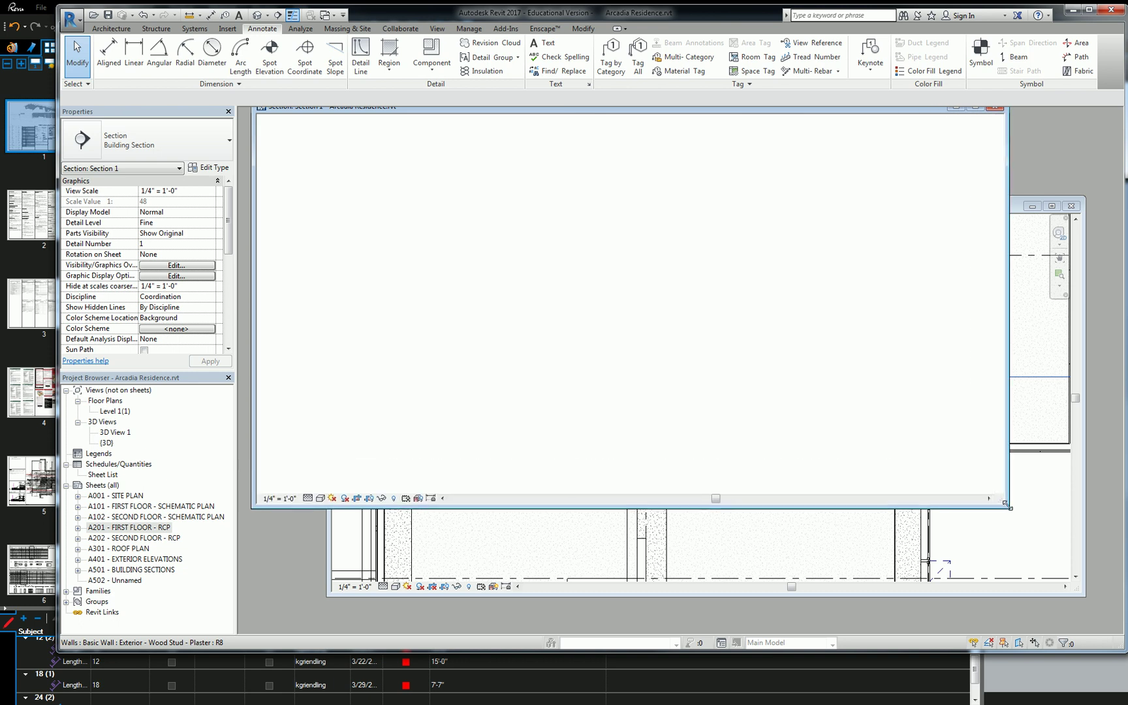
Bring the A201 First Floor RCP sheet forward and pan to the GWB ceiling.
{"action": "left_click", "coordinate": [979, 558]}
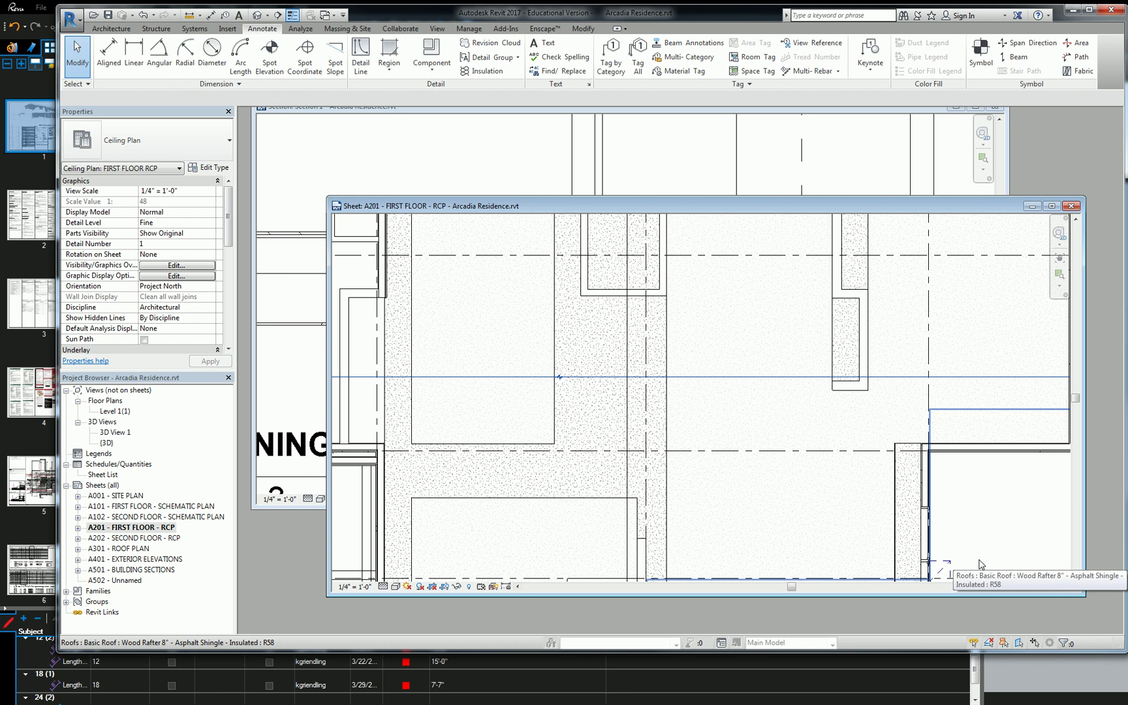
{"action": "middle_click_drag", "start_coordinate": [758, 339], "coordinate": [826, 312]}
{"action": "scroll", "coordinate": [826, 312], "scroll_direction": "down", "scroll_amount": 1}
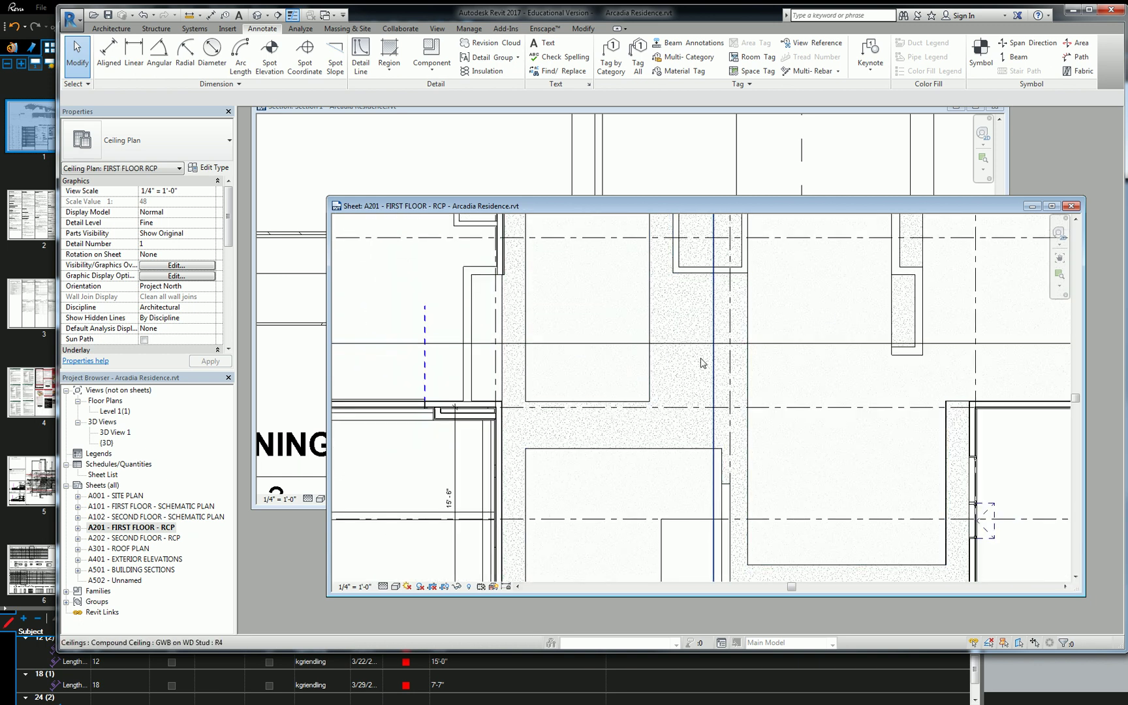
{"action": "left_click", "coordinate": [614, 366]}
{"action": "middle_click_drag", "start_coordinate": [614, 371], "coordinate": [683, 303]}
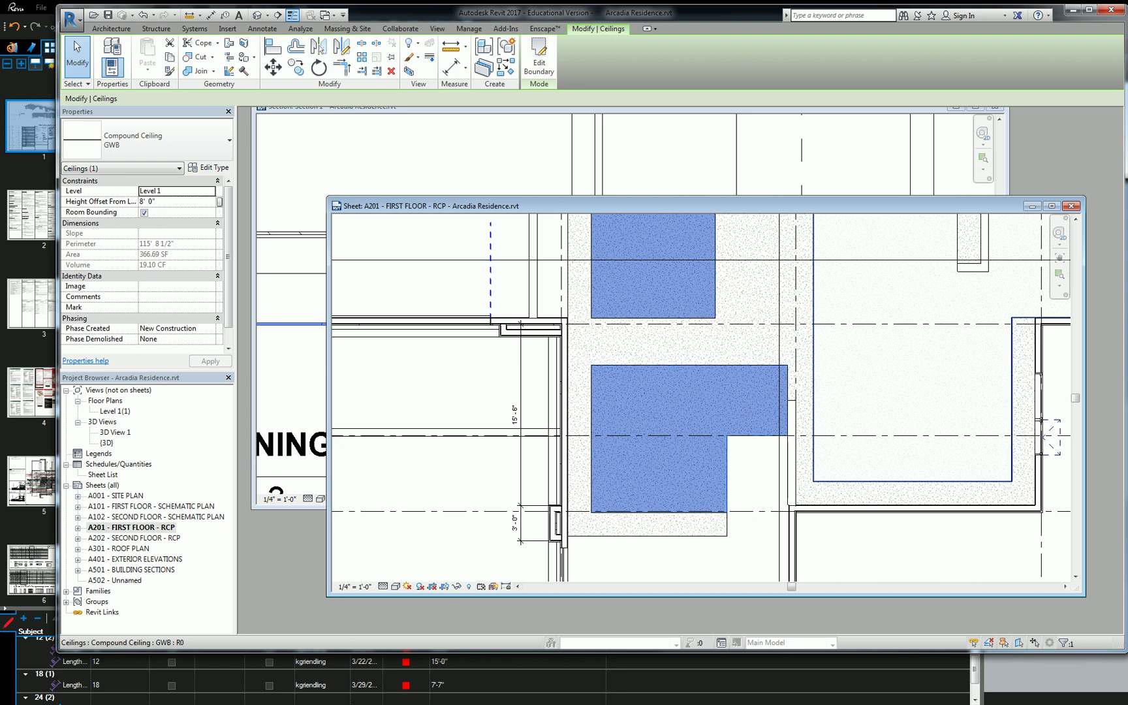
In Bluebeam, open page 13 and pan to the 8'-0" and 8'-11 3/8" ceiling marks.
{"action": "key", "text": "alt+Tab"}
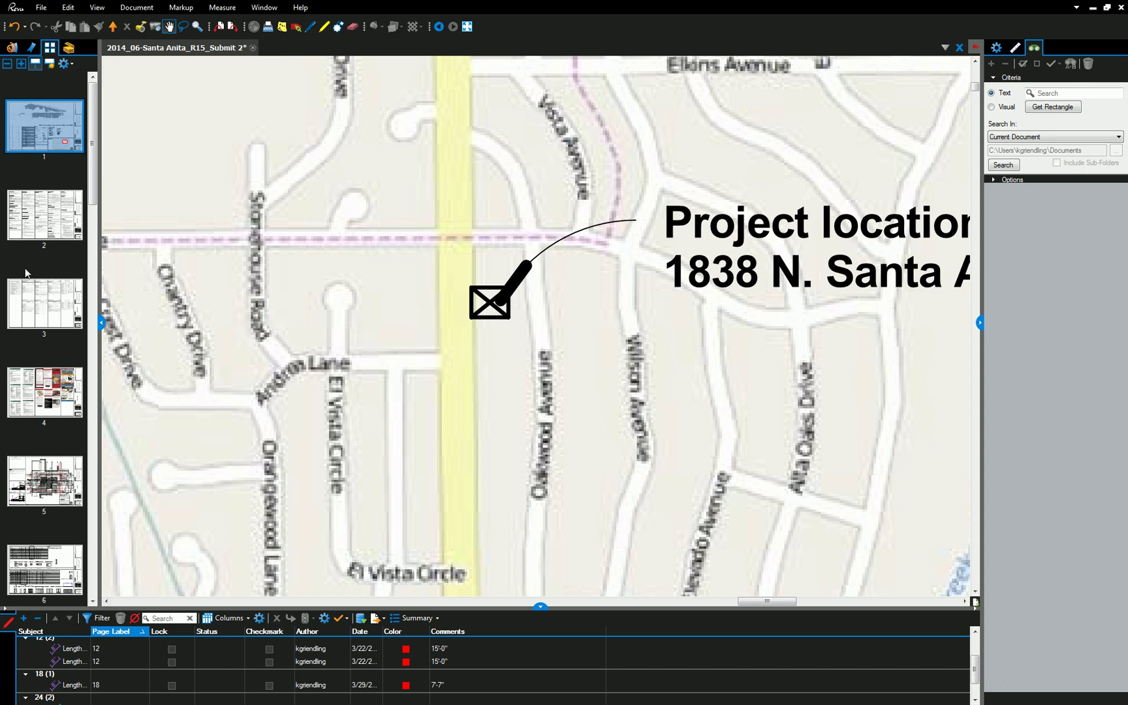
{"action": "scroll", "coordinate": [55, 367], "scroll_direction": "down", "scroll_amount": 5}
{"action": "scroll", "coordinate": [56, 372], "scroll_direction": "down", "scroll_amount": 3}
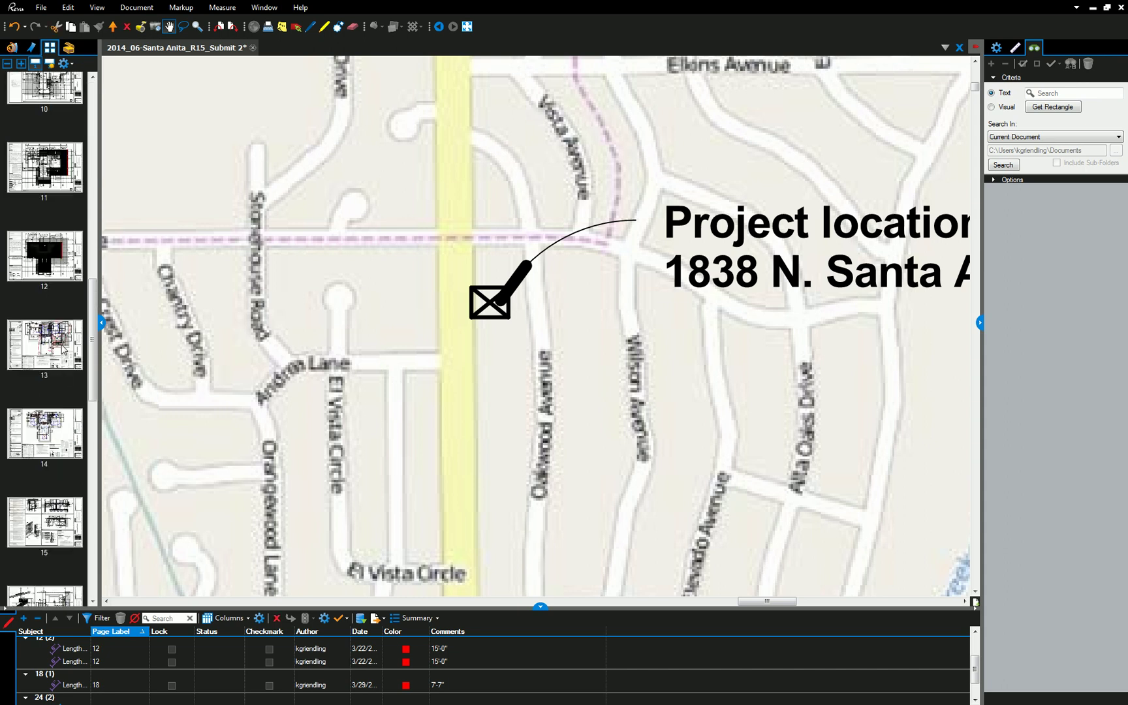
{"action": "left_click", "coordinate": [62, 350]}
{"action": "scroll", "coordinate": [437, 323], "scroll_direction": "down", "scroll_amount": 5}
{"action": "scroll", "coordinate": [330, 208], "scroll_direction": "up", "scroll_amount": 5}
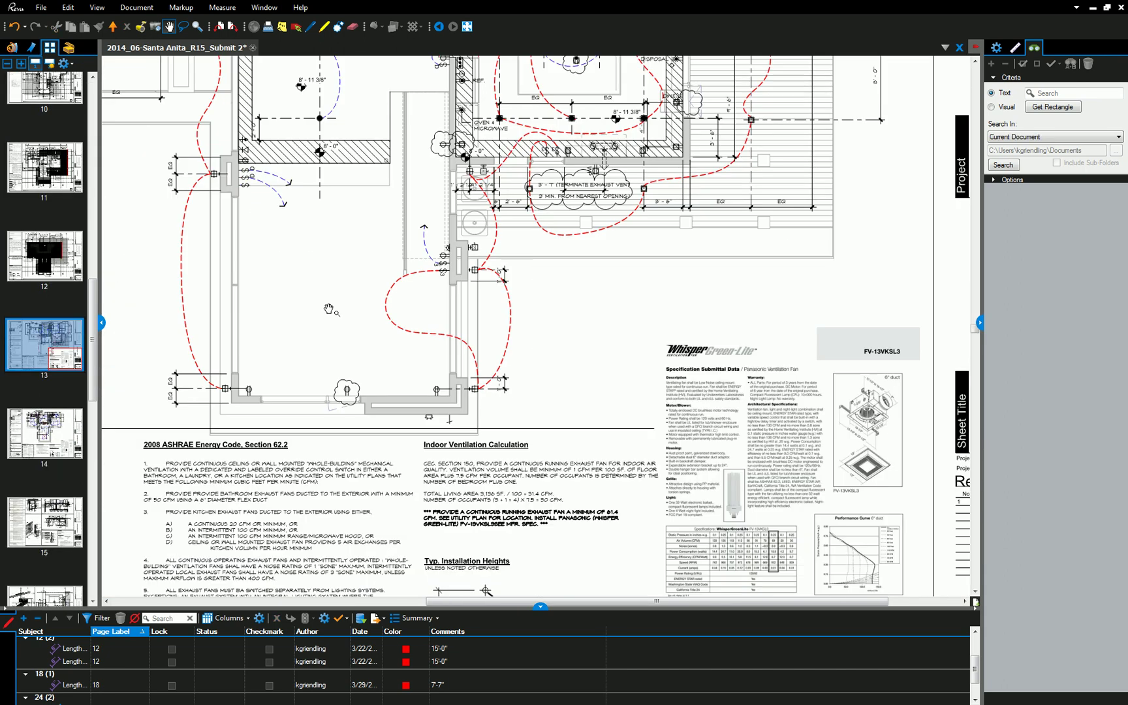
{"action": "left_click_drag", "start_coordinate": [329, 209], "coordinate": [428, 497]}
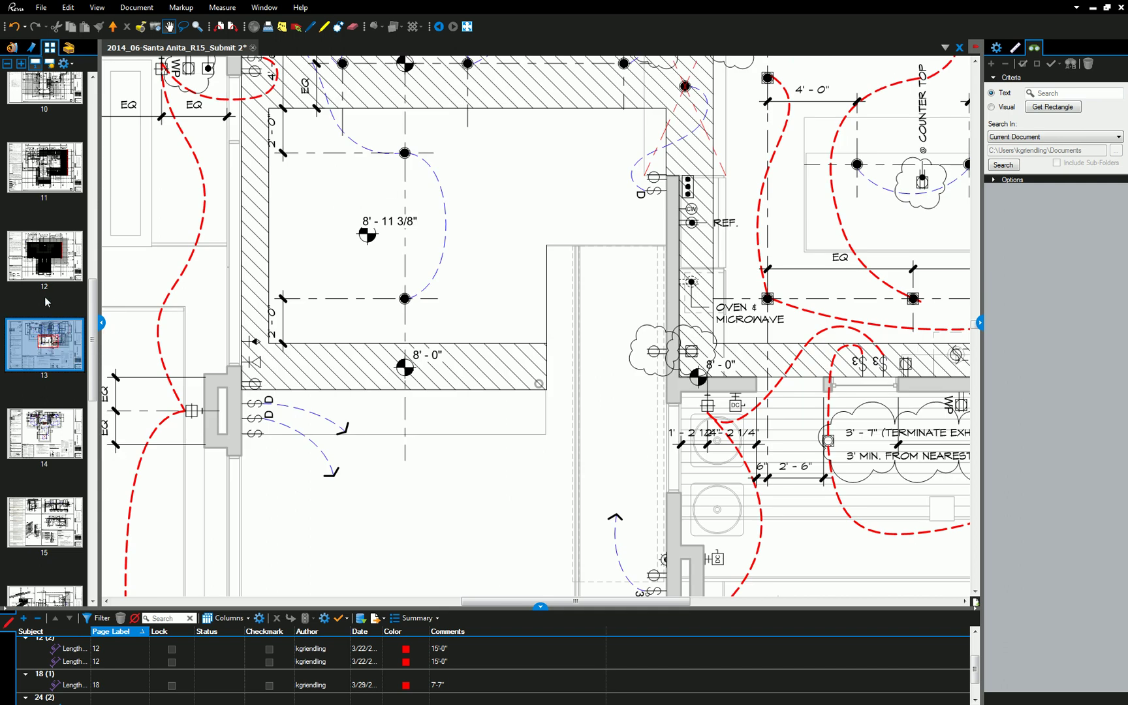
{"action": "left_click_drag", "start_coordinate": [399, 207], "coordinate": [434, 348]}
{"action": "left_click_drag", "start_coordinate": [462, 393], "coordinate": [456, 342]}
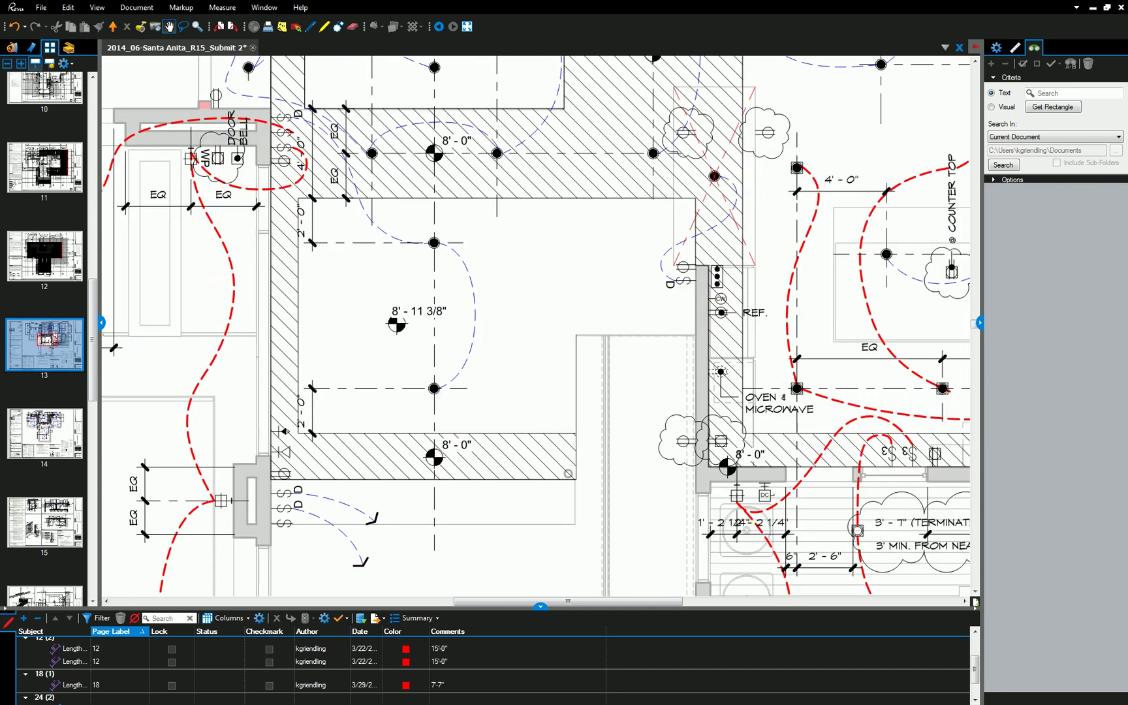
Back in Revit, enter 8' 0" as the ceiling's Height Offset From Level.
{"action": "key", "text": "alt+Tab"}
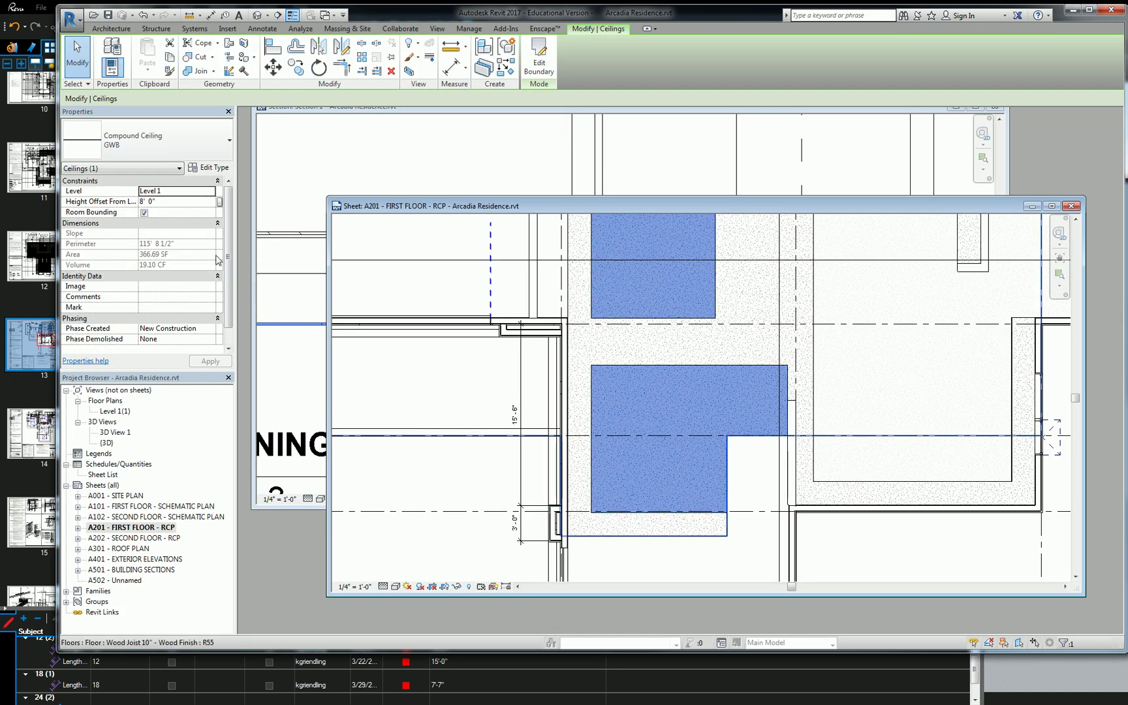
{"action": "left_click", "coordinate": [165, 202]}
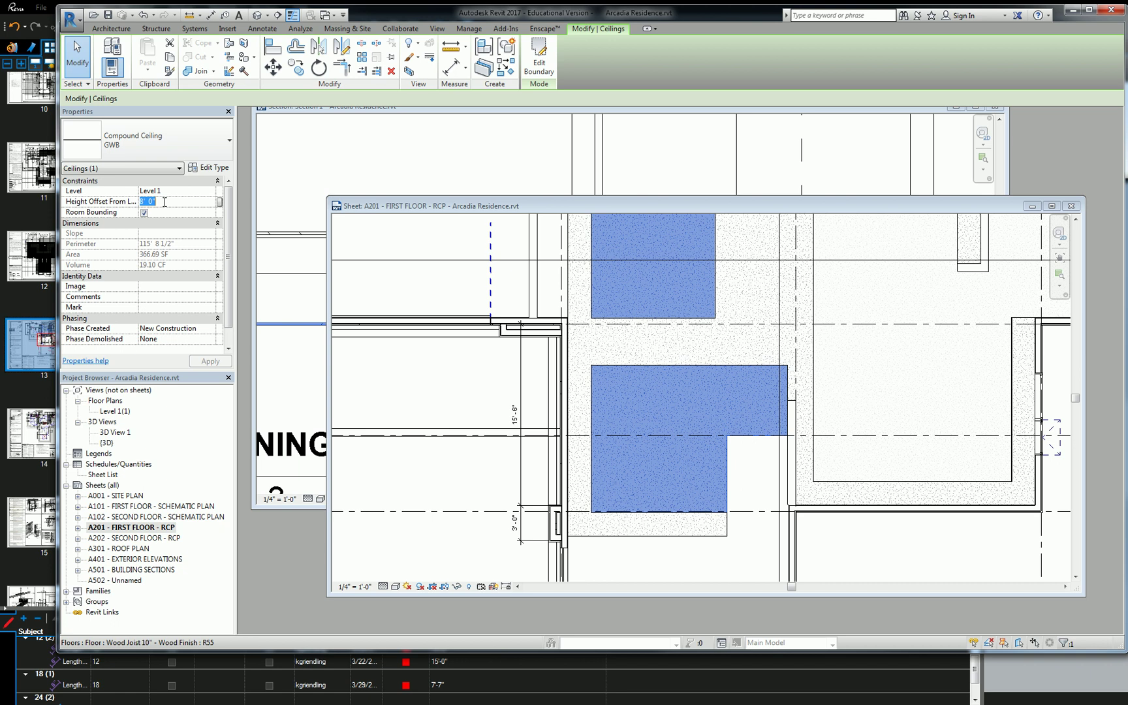
{"action": "key", "text": "Return"}
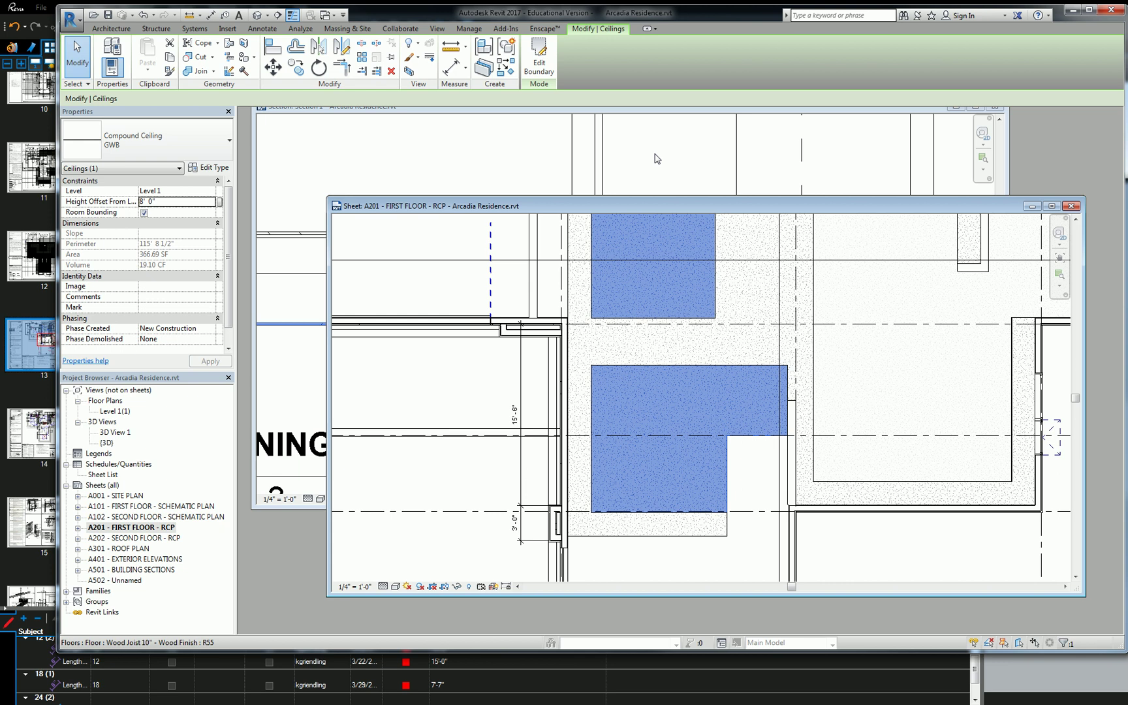
{"action": "left_click", "coordinate": [656, 158]}
{"action": "middle_click_drag", "start_coordinate": [443, 316], "coordinate": [671, 282]}
{"action": "scroll", "coordinate": [705, 284], "scroll_direction": "up", "scroll_amount": 1}
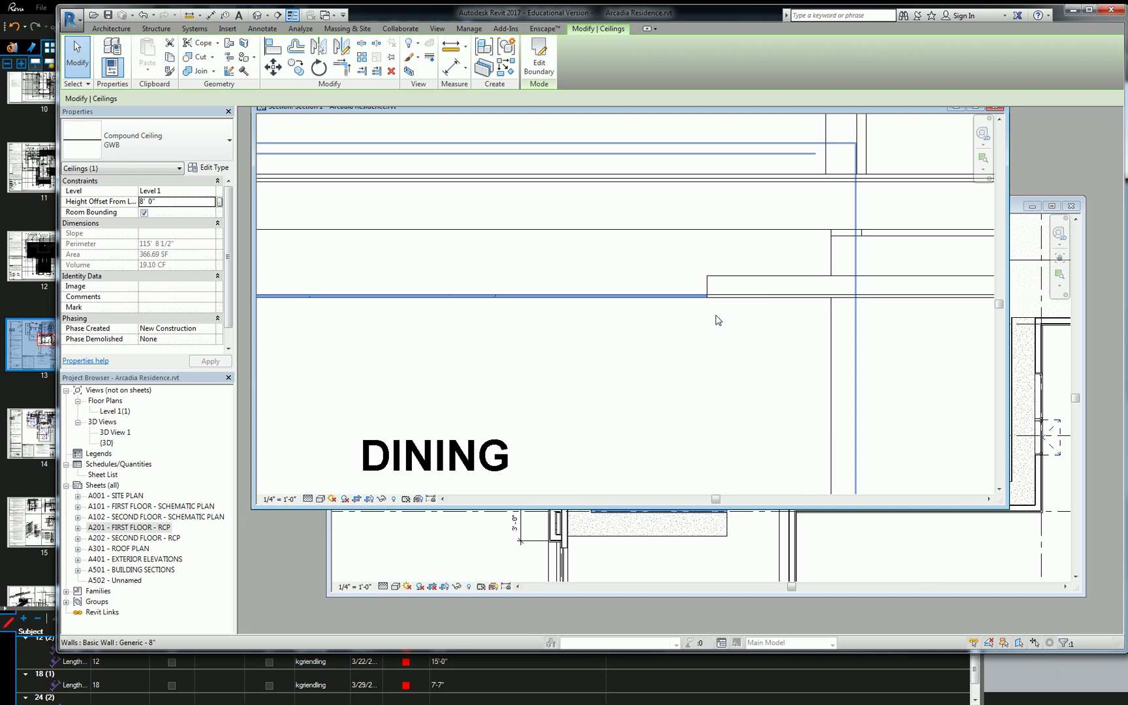
{"action": "key", "text": "m"}
{"action": "key", "text": "v"}
{"action": "left_click", "coordinate": [685, 295]}
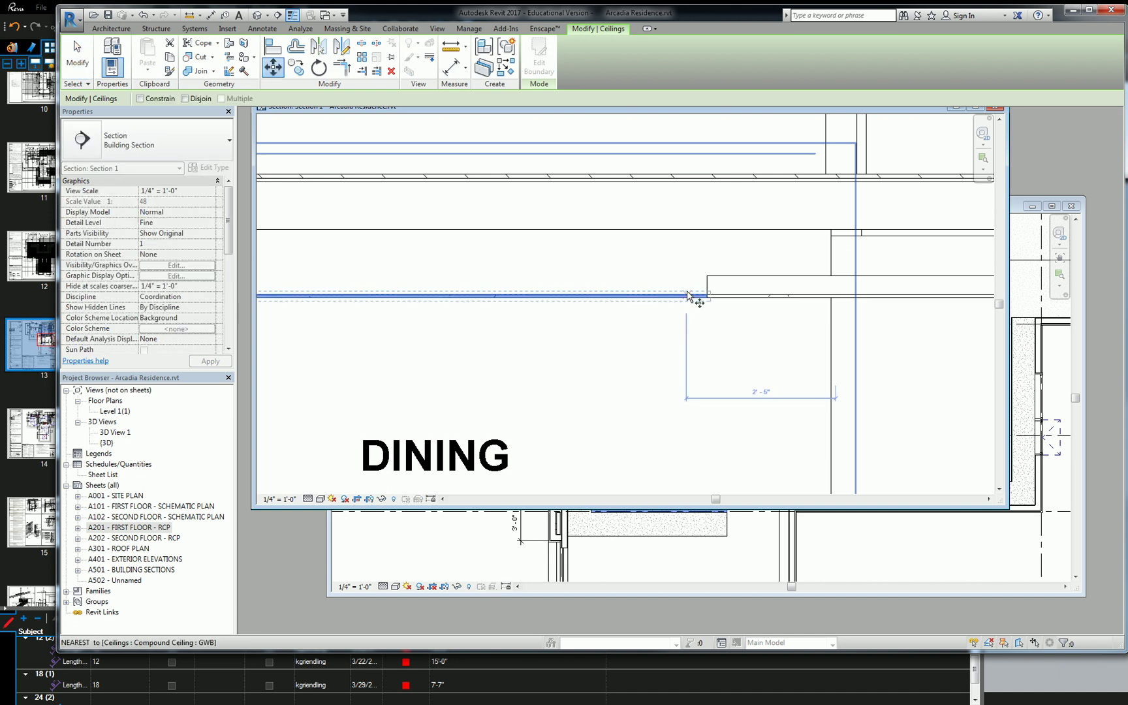
{"action": "left_click", "coordinate": [685, 230]}
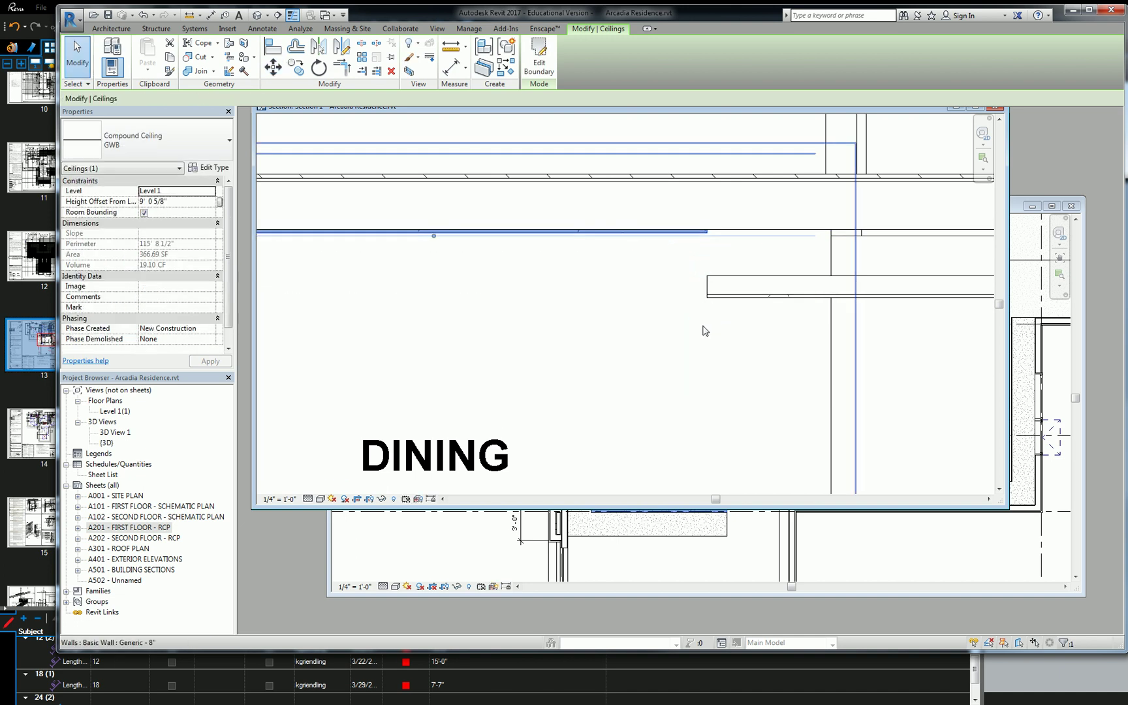
{"action": "key", "text": "Escape"}
{"action": "scroll", "coordinate": [818, 544], "scroll_direction": "up", "scroll_amount": 1}
{"action": "left_click", "coordinate": [818, 544]}
{"action": "scroll", "coordinate": [818, 543], "scroll_direction": "down", "scroll_amount": 1}
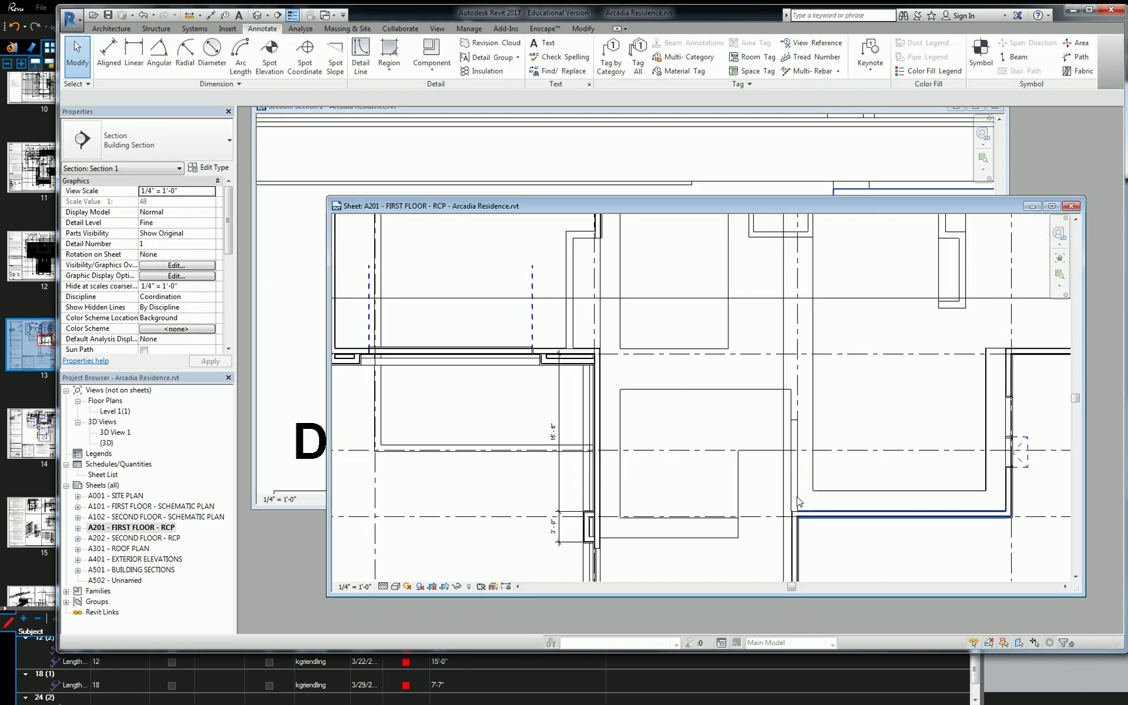
{"action": "middle_click_drag", "start_coordinate": [789, 433], "coordinate": [713, 427]}
{"action": "left_click", "coordinate": [639, 458]}
{"action": "scroll", "coordinate": [675, 415], "scroll_direction": "up", "scroll_amount": 4}
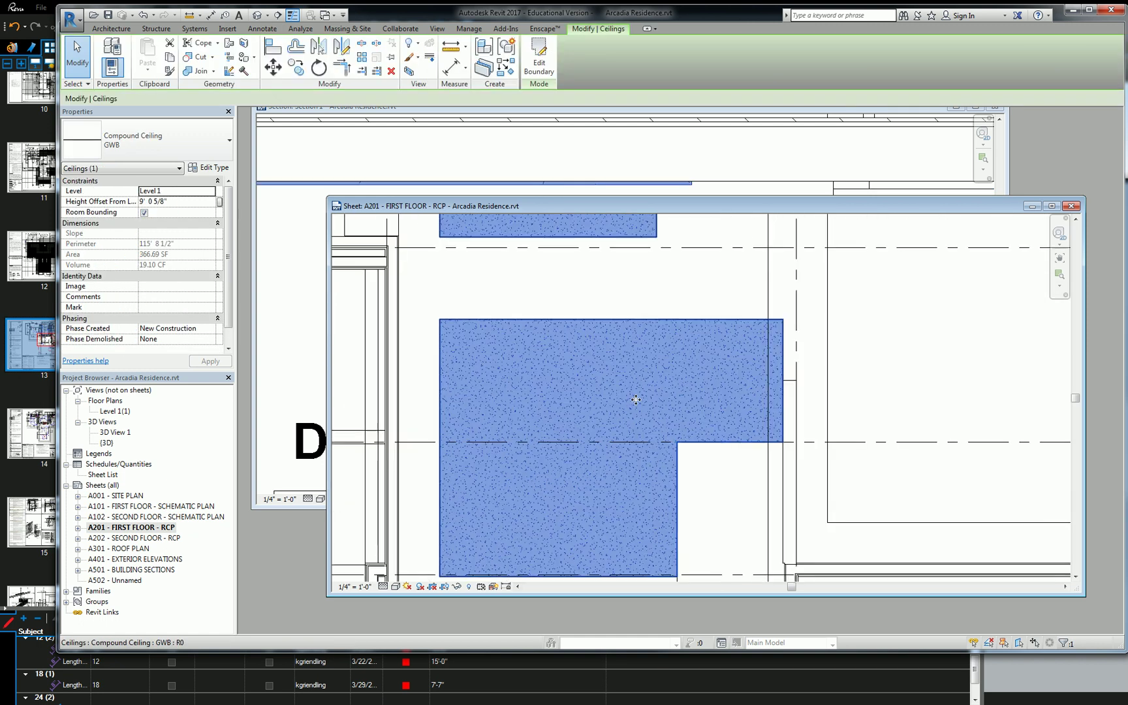
{"action": "left_click", "coordinate": [694, 192]}
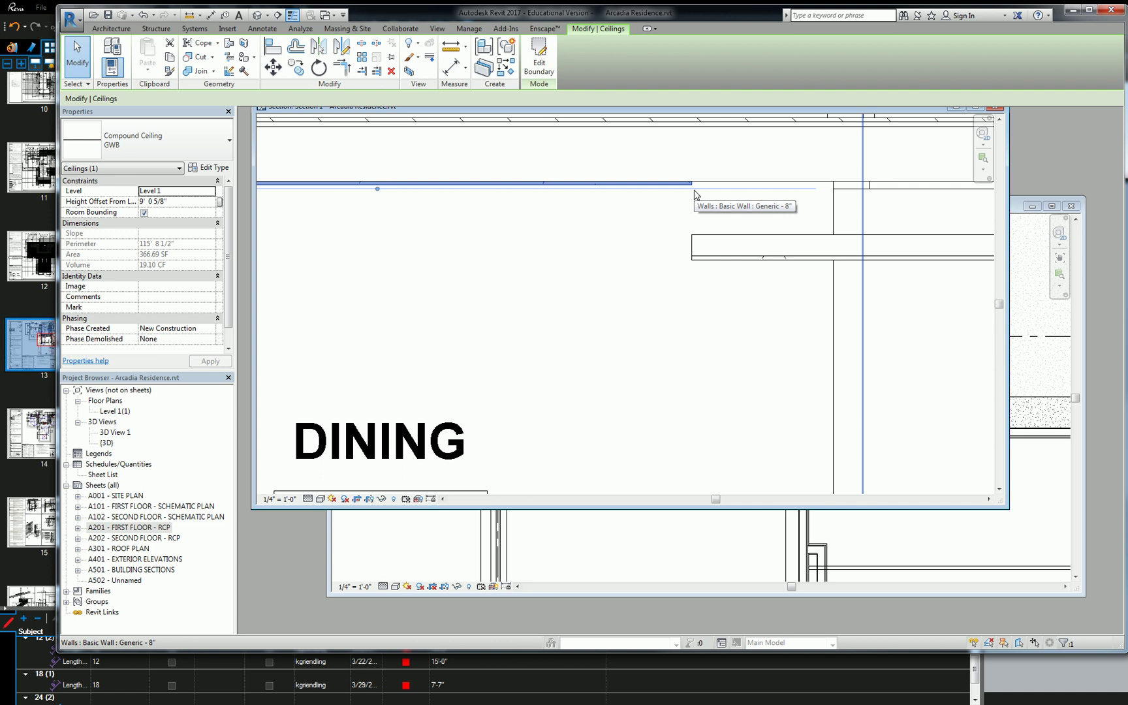
{"action": "key", "text": "ctrl+z"}
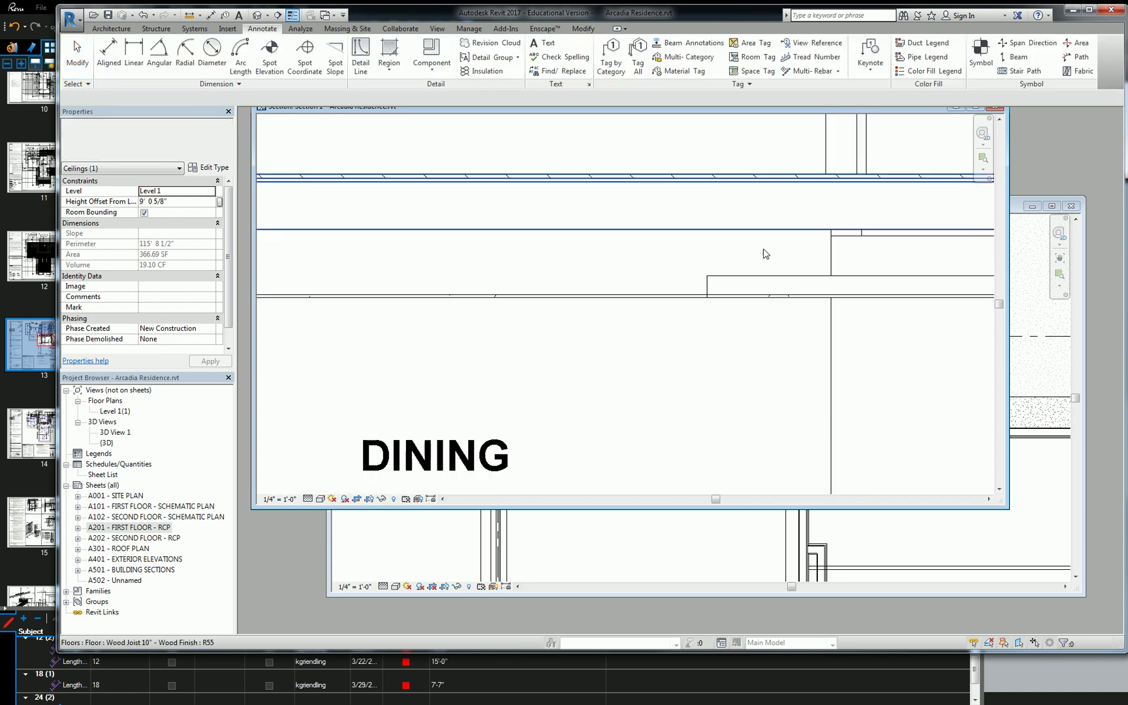
{"action": "left_click", "coordinate": [684, 302]}
{"action": "left_click", "coordinate": [879, 516]}
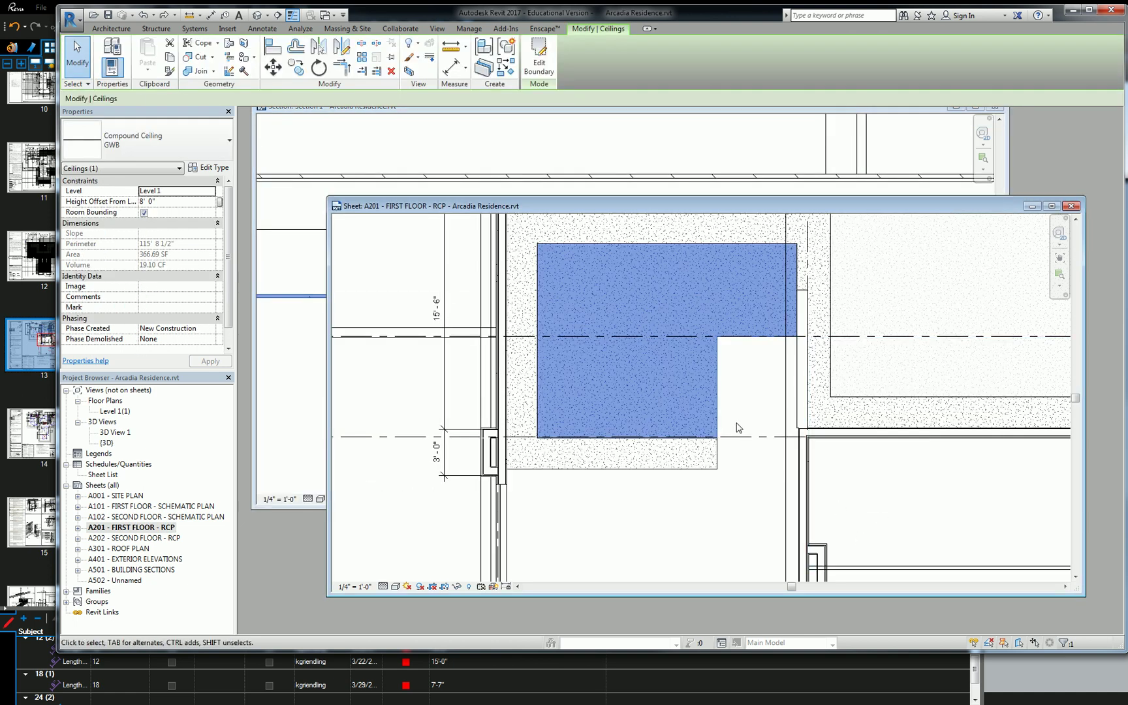
{"action": "key", "text": "Escape"}
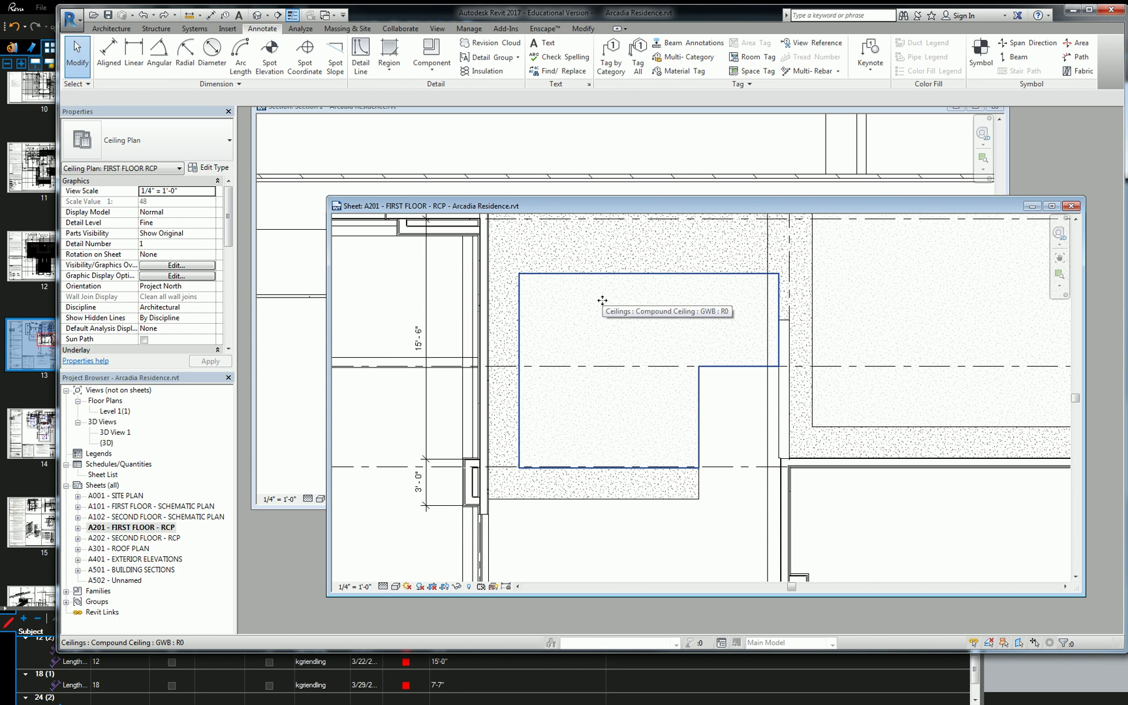
{"action": "scroll", "coordinate": [552, 277], "scroll_direction": "down", "scroll_amount": 1}
{"action": "middle_click_drag", "start_coordinate": [552, 277], "coordinate": [535, 340]}
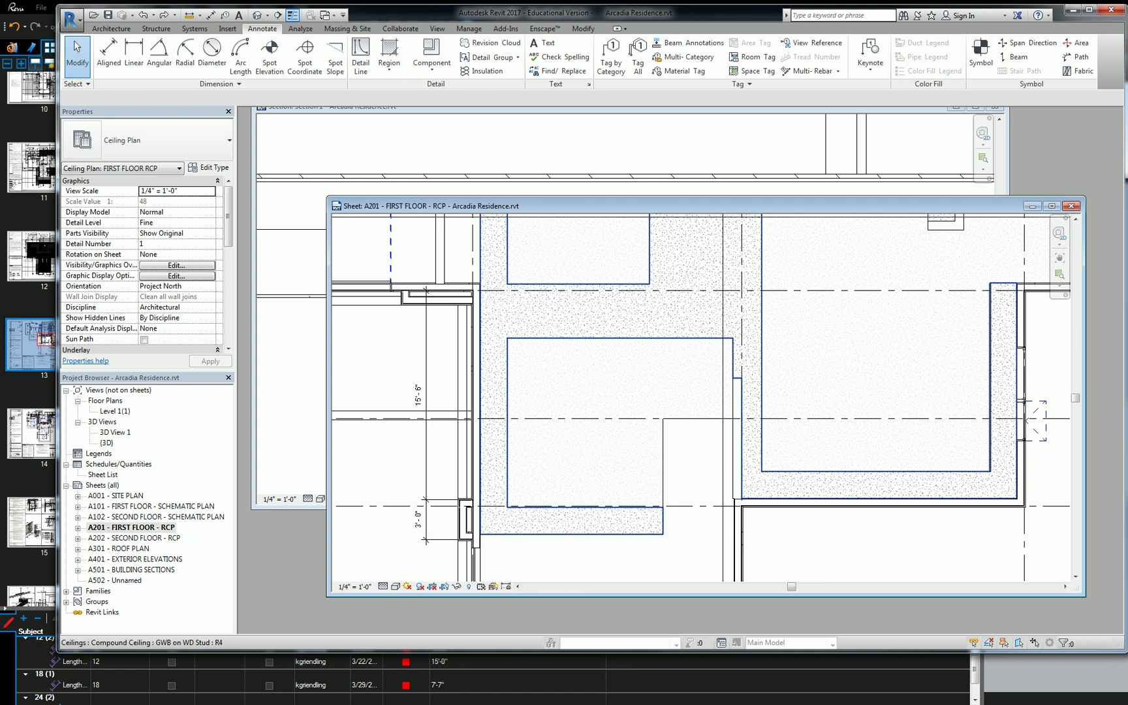
{"action": "key", "text": "alt+Tab"}
{"action": "left_click_drag", "start_coordinate": [461, 297], "coordinate": [528, 324]}
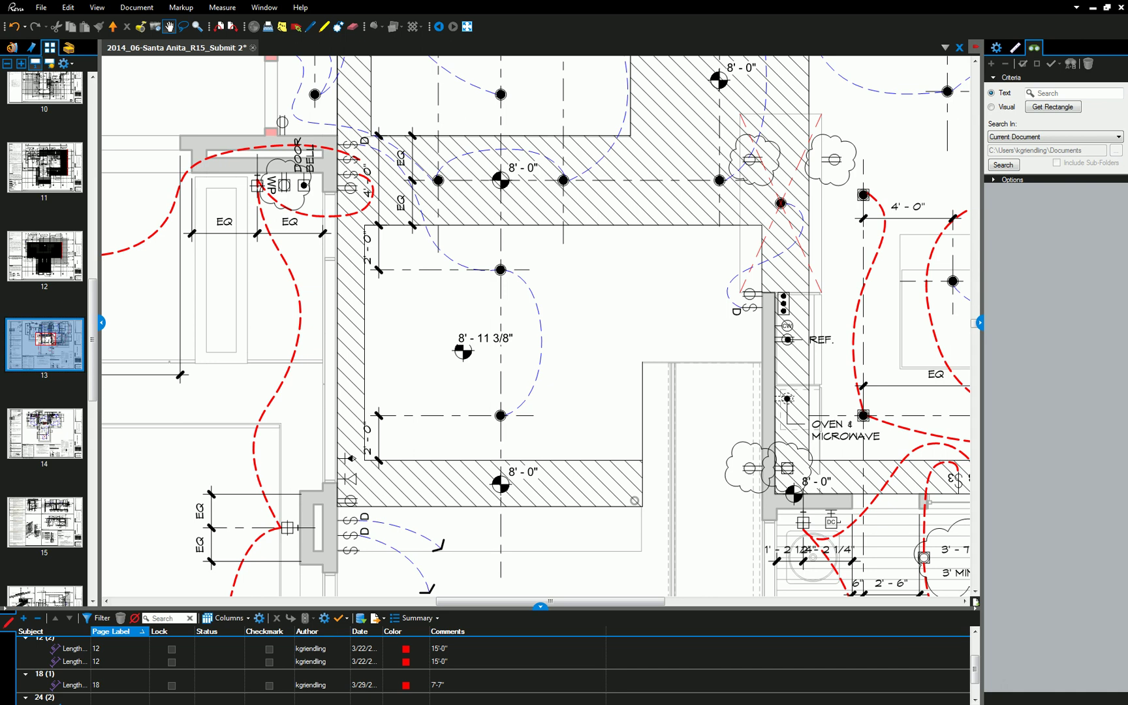
{"action": "key", "text": "alt+Tab"}
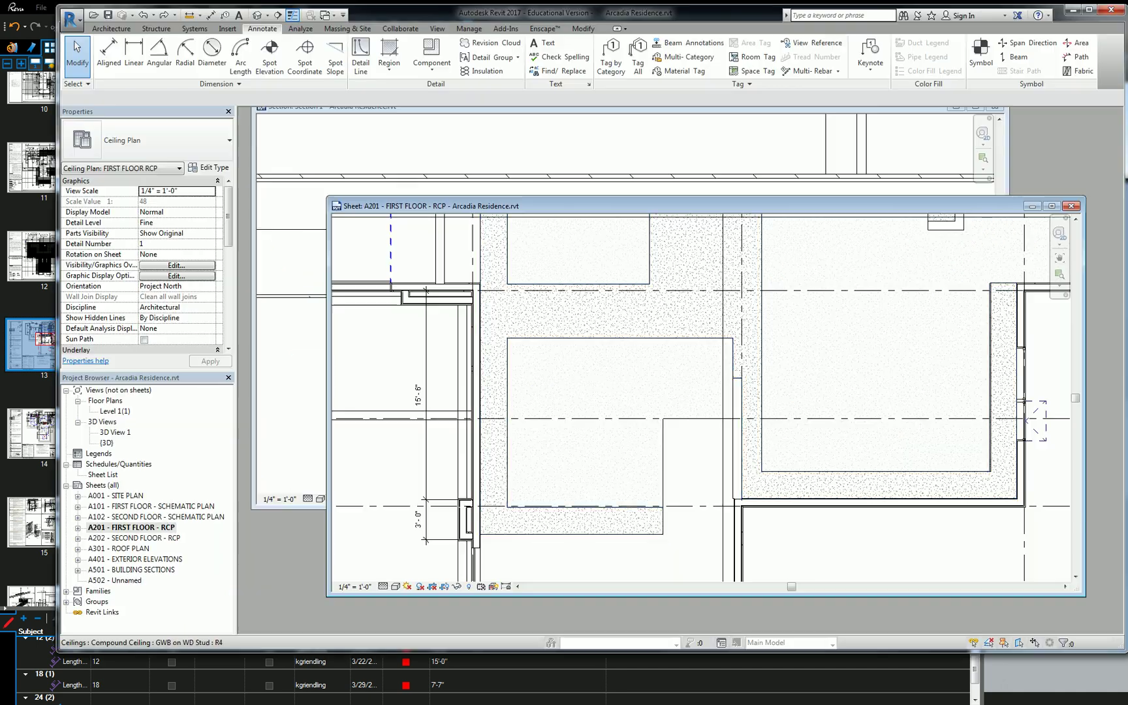
Place a trial spot elevation with a leader on the ceiling, then delete it.
{"action": "left_click", "coordinate": [273, 49]}
{"action": "scroll", "coordinate": [559, 389], "scroll_direction": "up", "scroll_amount": 3}
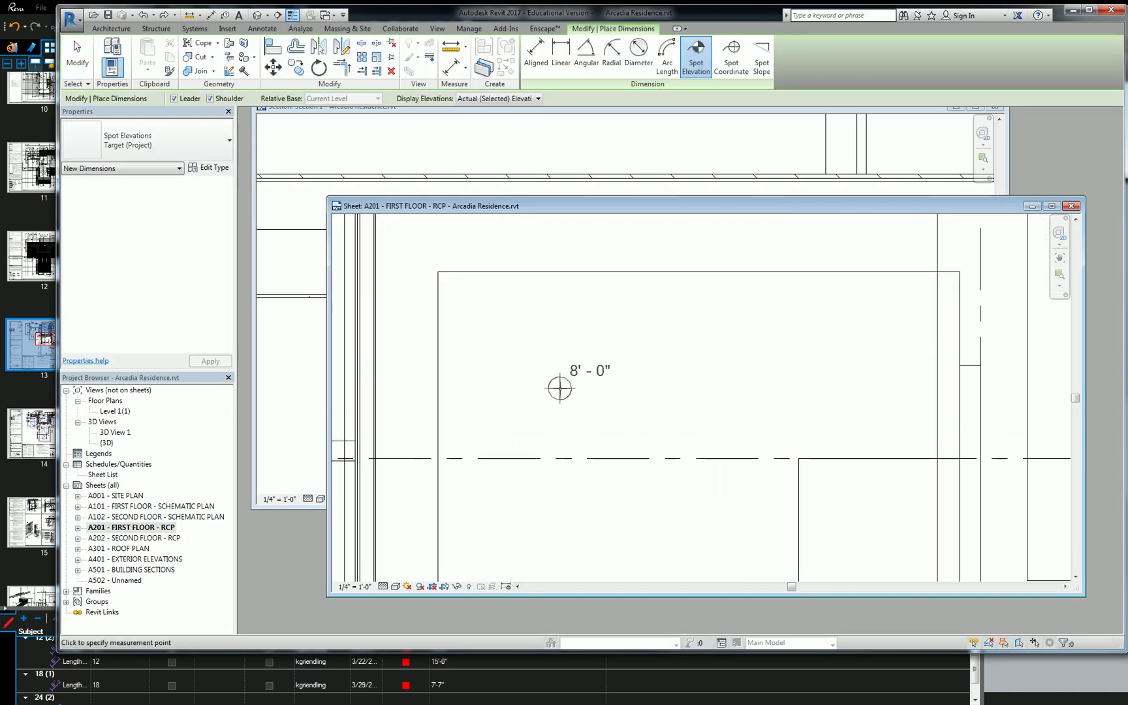
{"action": "left_click", "coordinate": [552, 372]}
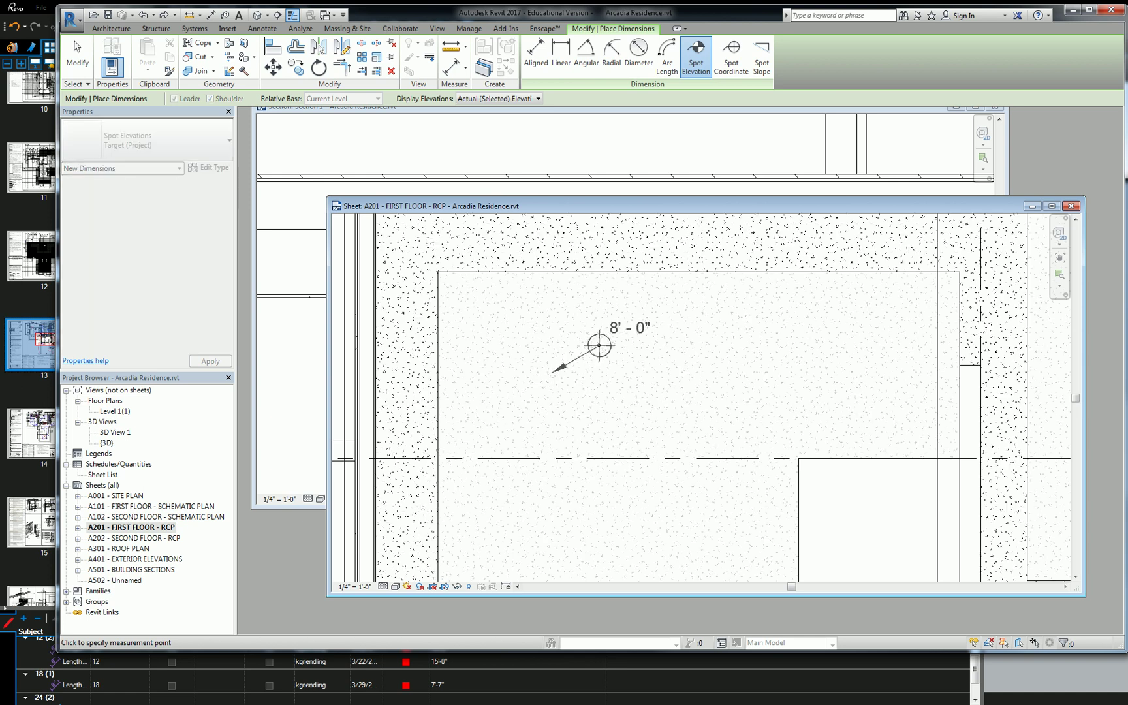
{"action": "left_click", "coordinate": [587, 337]}
{"action": "left_click", "coordinate": [642, 337]}
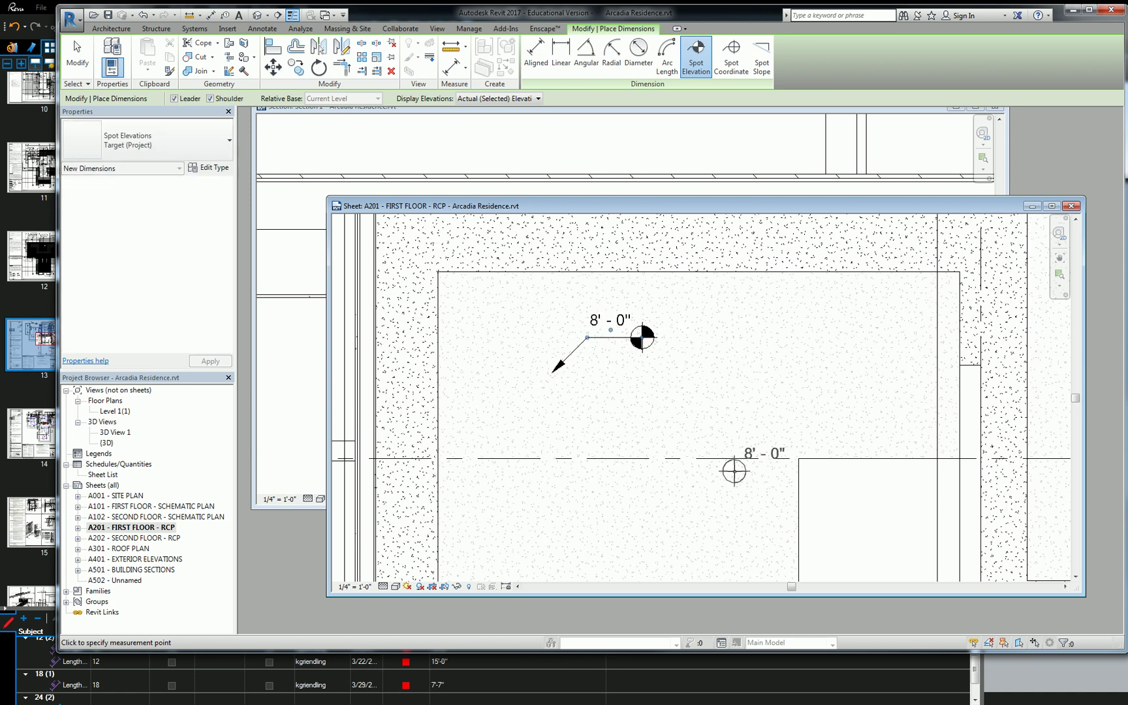
{"action": "key", "text": "Escape"}
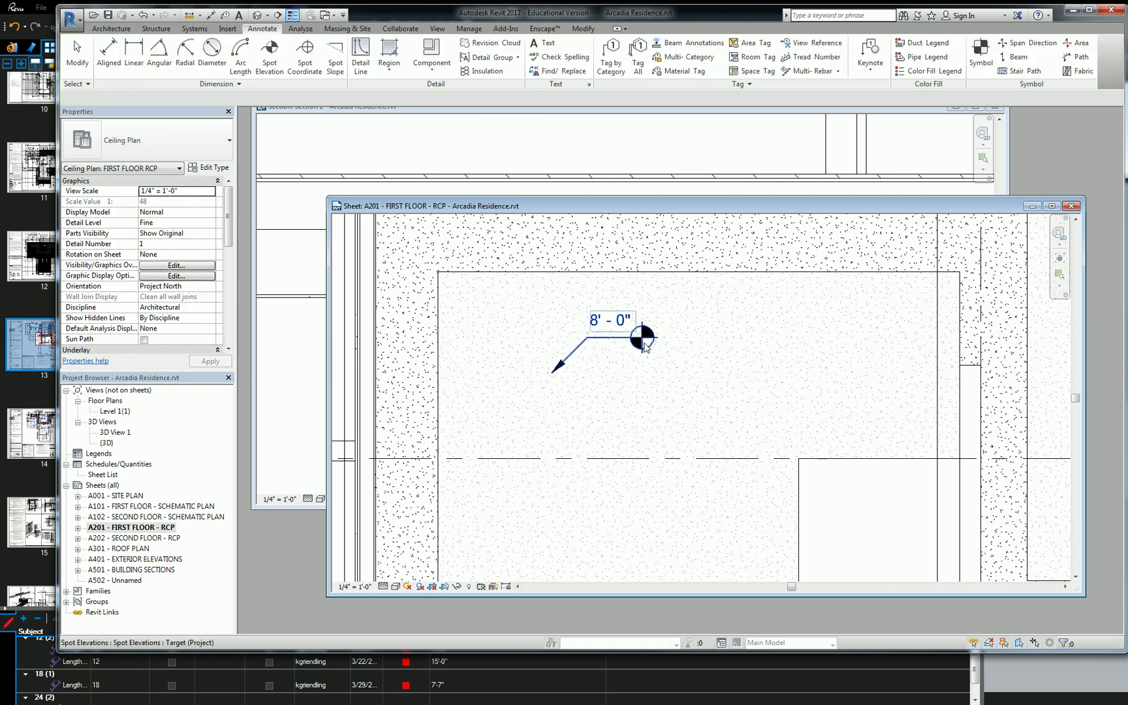
{"action": "left_click", "coordinate": [643, 340]}
{"action": "key", "text": "Delete"}
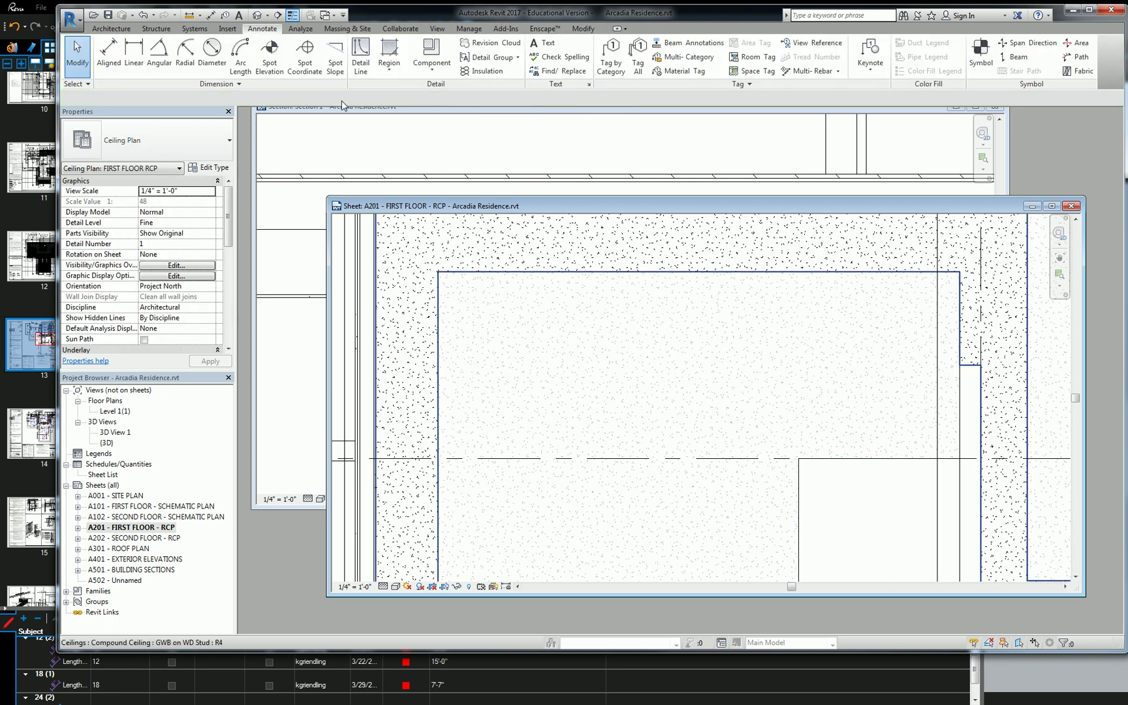
With Leader unchecked, place an 8' - 0" spot elevation on the ceiling.
{"action": "left_click", "coordinate": [284, 64]}
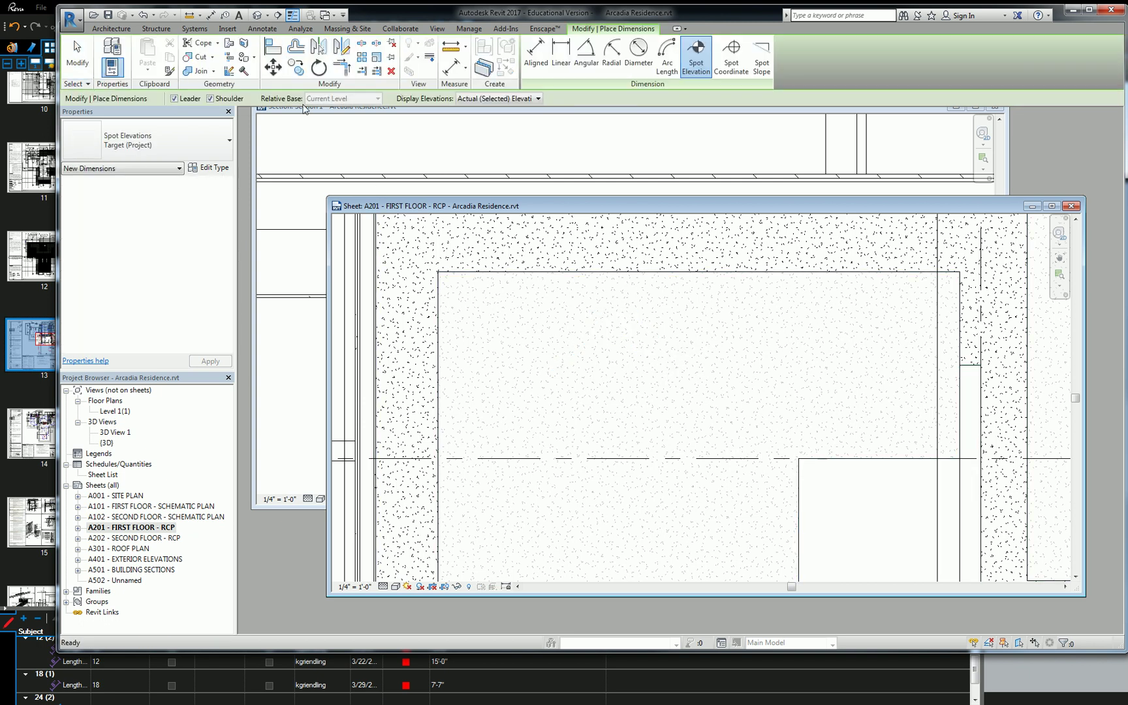
{"action": "left_click", "coordinate": [175, 99]}
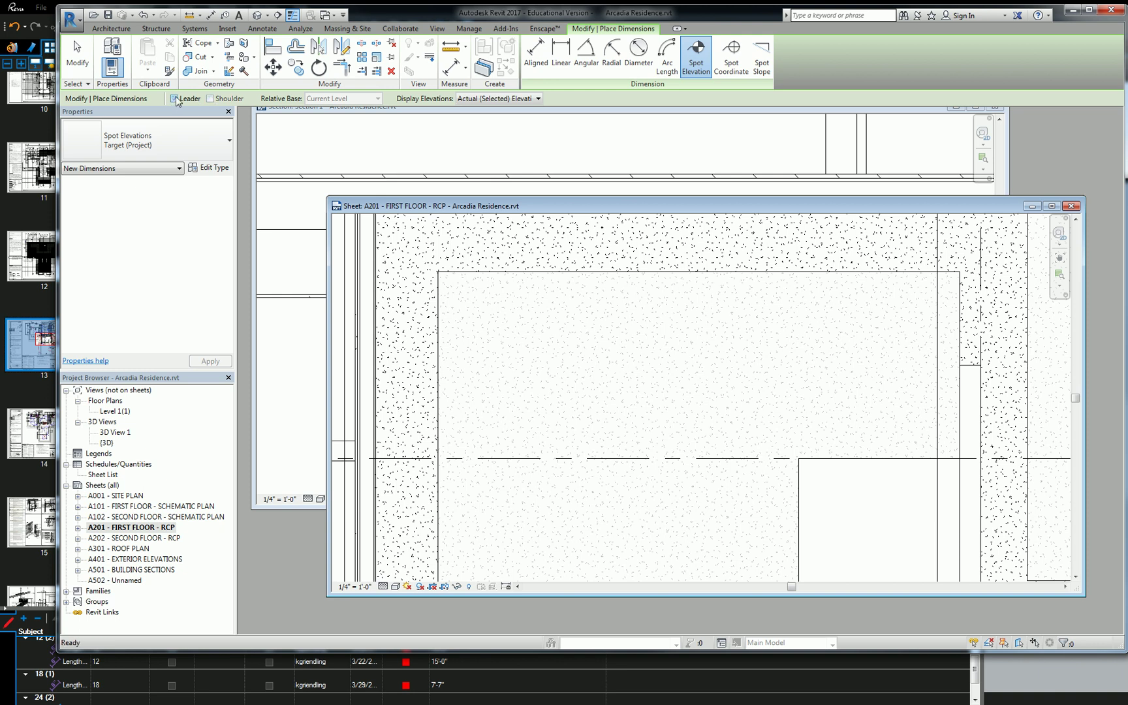
{"action": "left_click", "coordinate": [603, 366]}
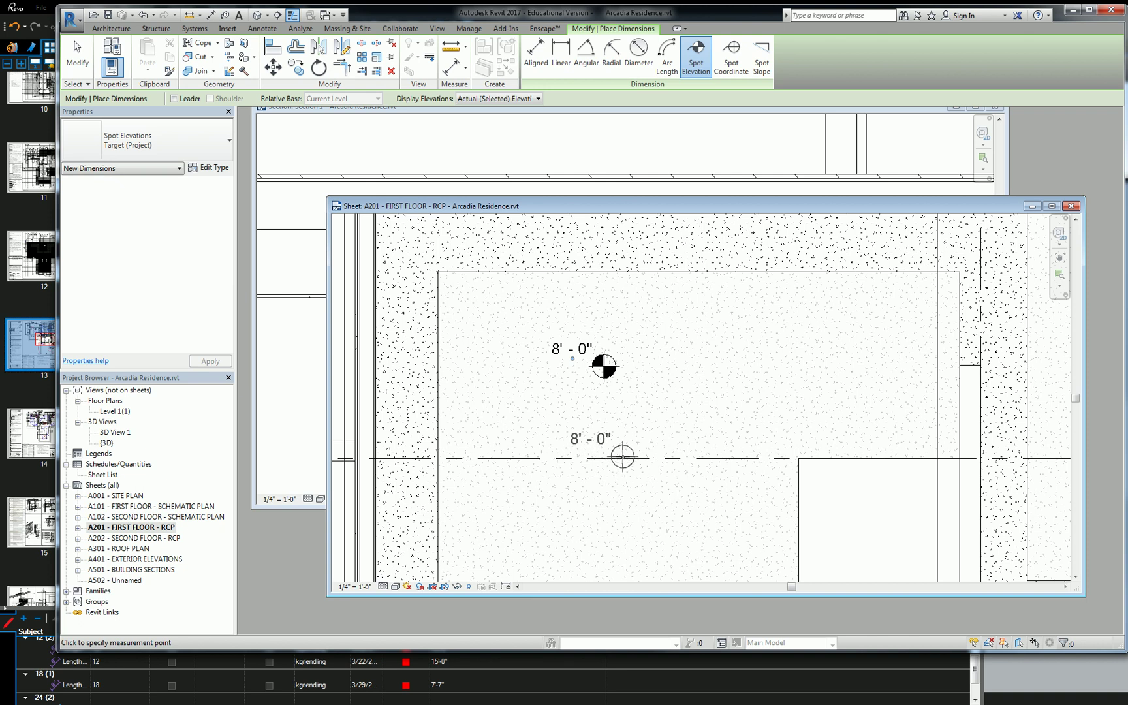
Type 8' - 11 3/8 into the ceiling's spot elevation label to raise the ceiling.
{"action": "key", "text": "Escape"}
{"action": "key", "text": "Escape"}
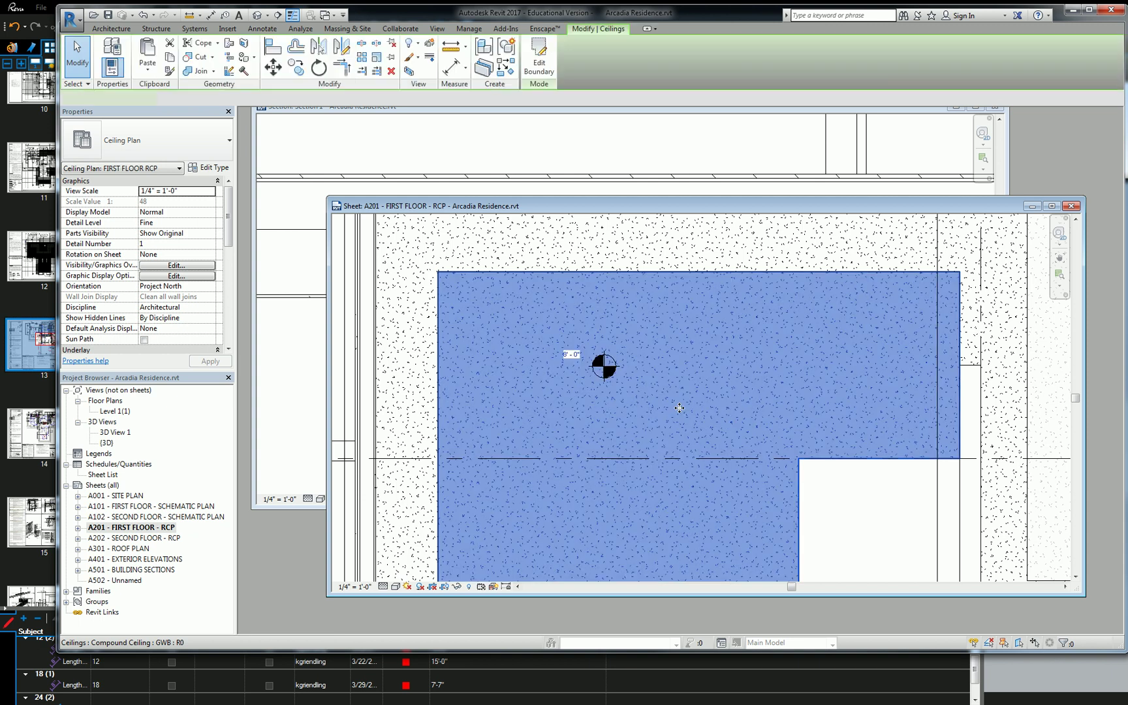
{"action": "left_click", "coordinate": [572, 355]}
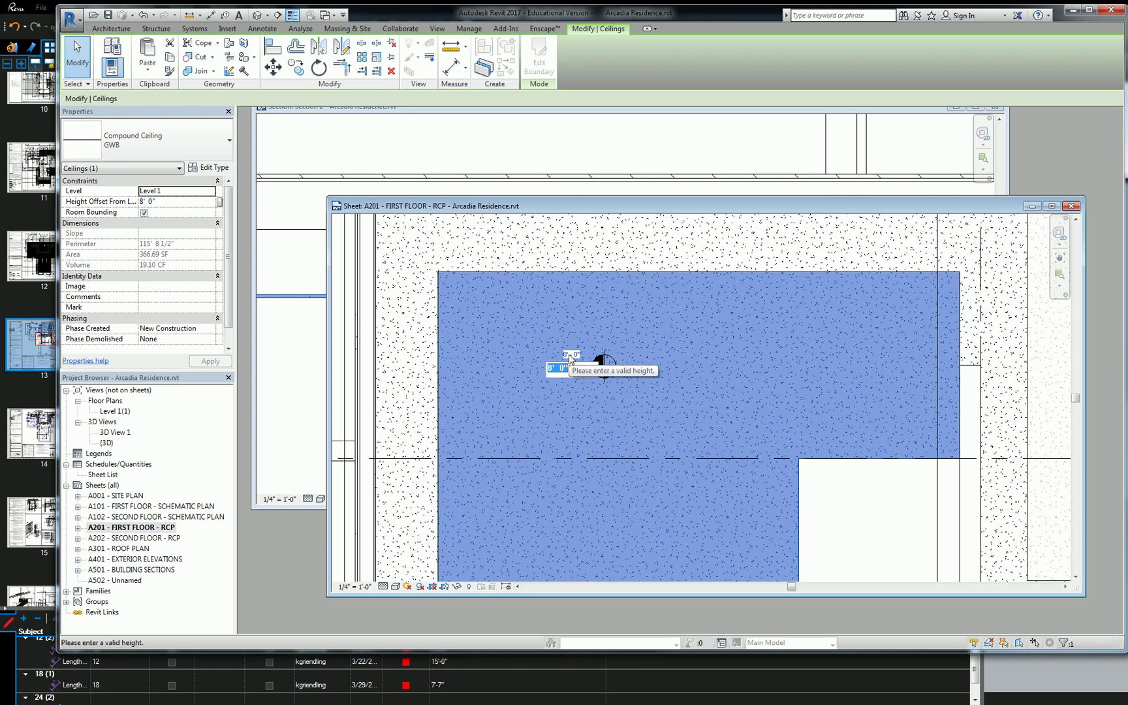
{"action": "type", "text": "8' - 11 3"}
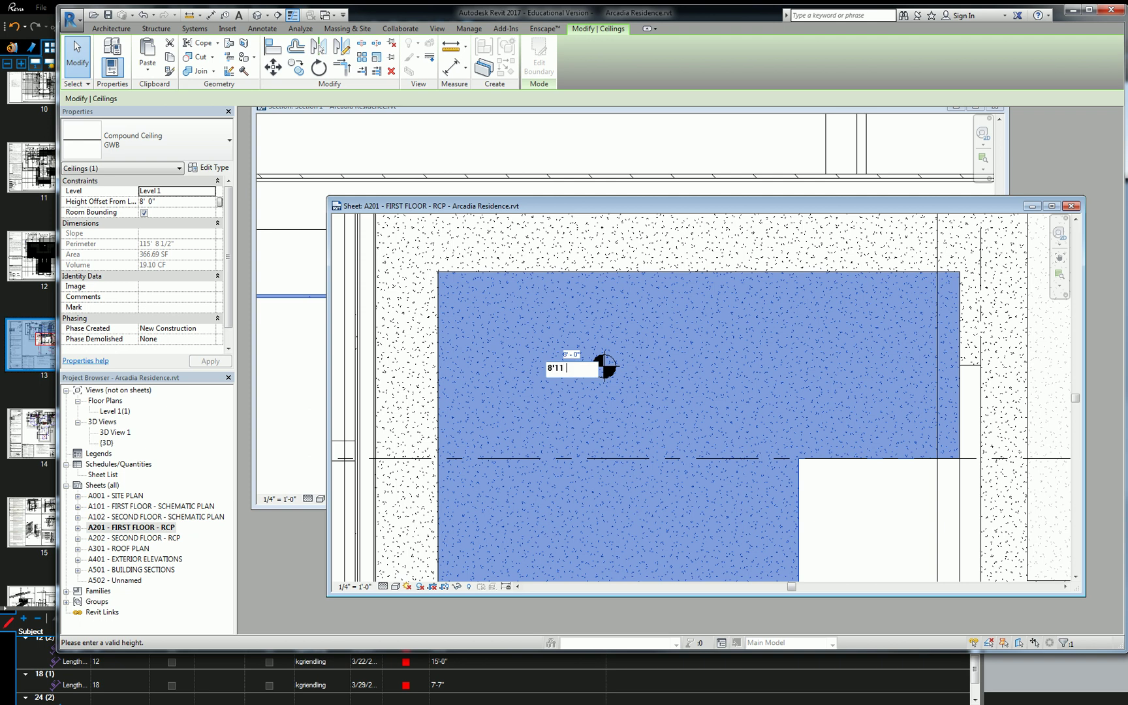
{"action": "type", "text": "/8"}
{"action": "key", "text": "Return"}
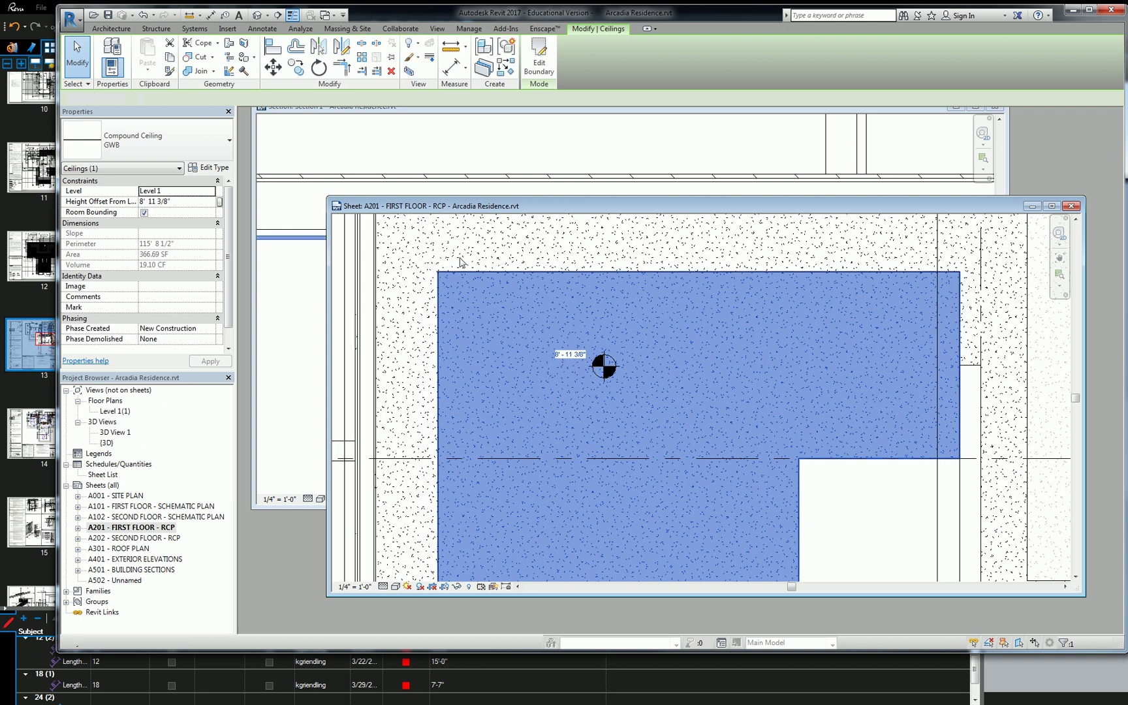
{"action": "key", "text": "Escape"}
{"action": "left_click", "coordinate": [506, 189]}
Select the floor above the ceiling in Section 1 and inspect its type properties.
{"action": "left_click", "coordinate": [515, 195]}
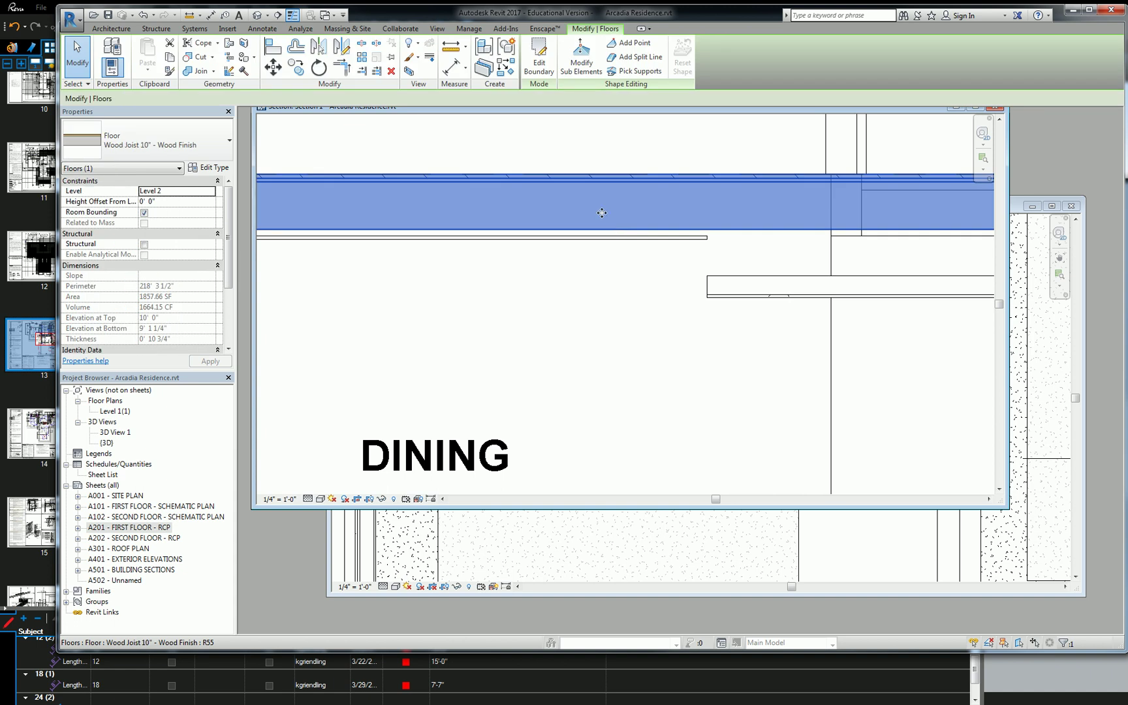
{"action": "left_click", "coordinate": [207, 168]}
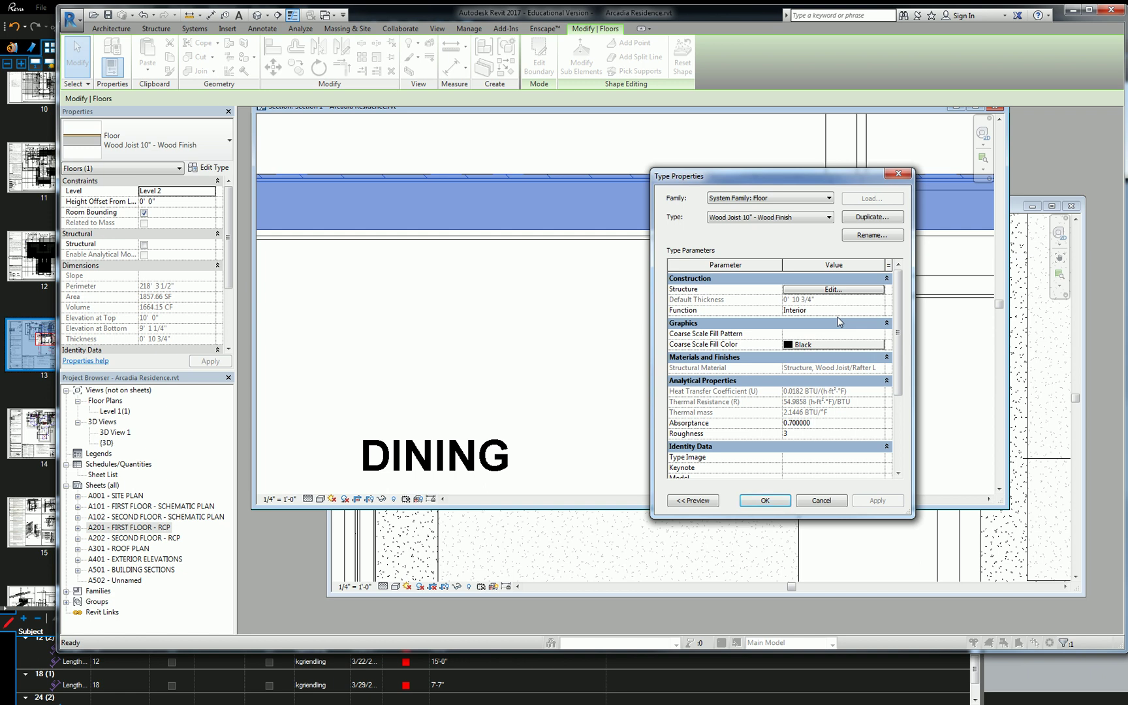
{"action": "key", "text": "Escape"}
{"action": "key", "text": "Escape"}
Move the ceiling up against the floor's underside, giving a 9' - 0 5/8" spot elevation on A201.
{"action": "left_click", "coordinate": [675, 239]}
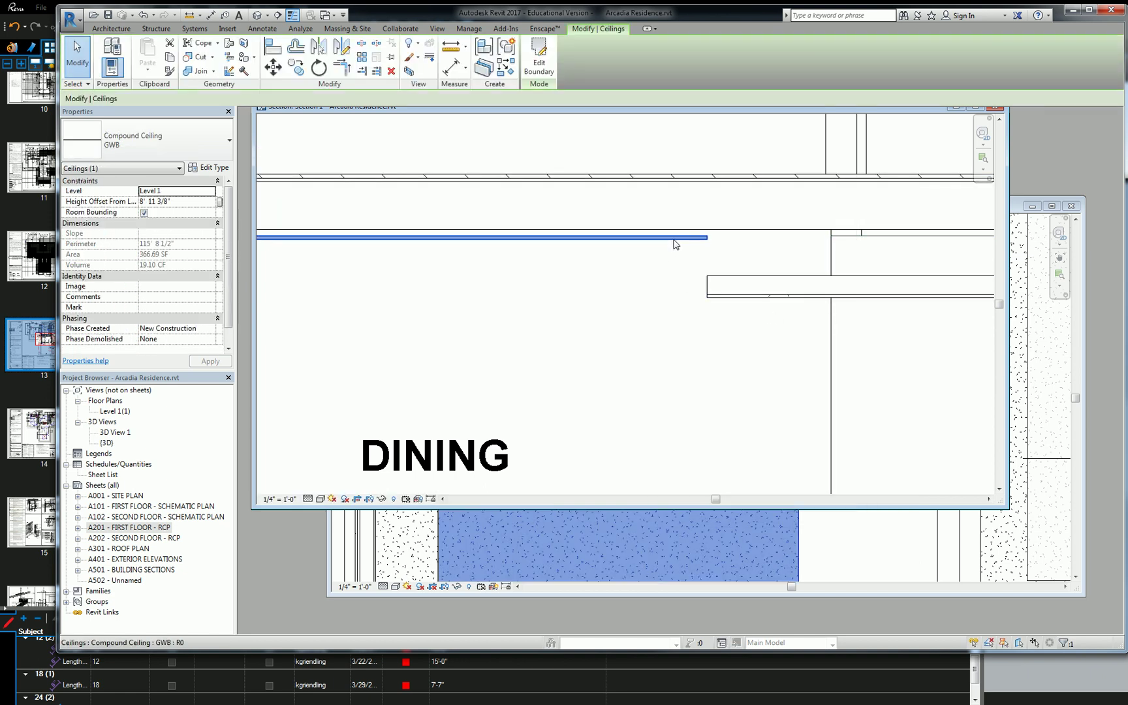
{"action": "key", "text": "m"}
{"action": "key", "text": "v"}
{"action": "left_click", "coordinate": [708, 229]}
{"action": "left_click", "coordinate": [707, 229]}
{"action": "left_click", "coordinate": [744, 551]}
{"action": "middle_click_drag", "start_coordinate": [657, 415], "coordinate": [741, 423]}
{"action": "key", "text": "Escape"}
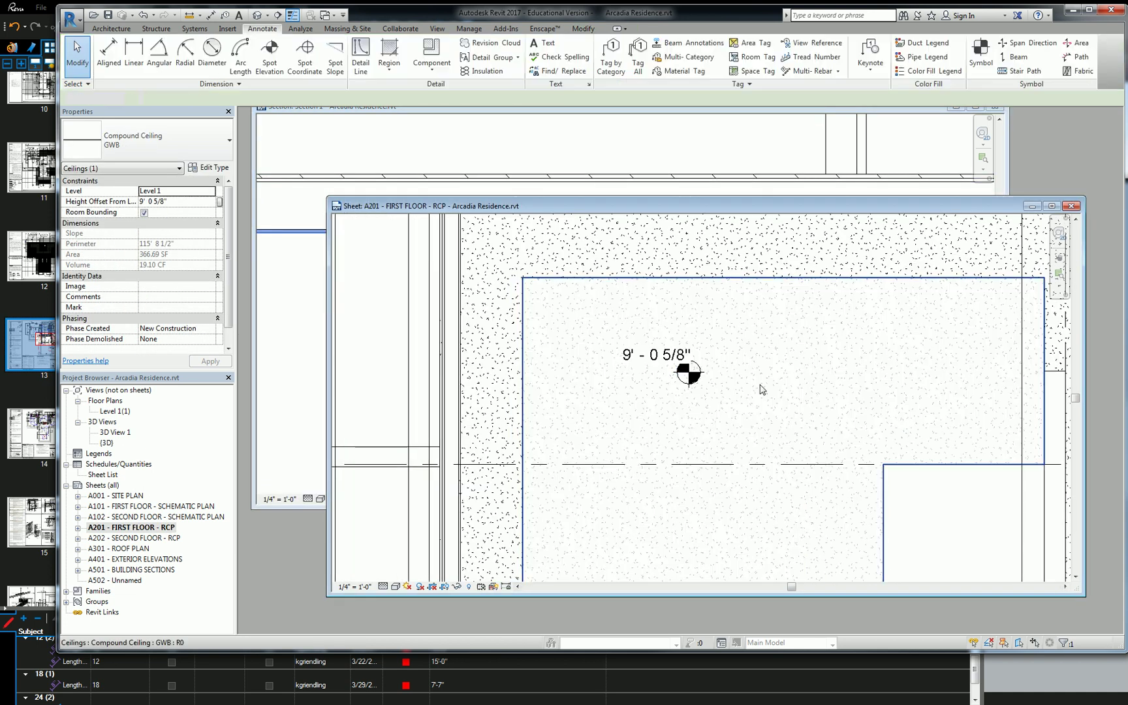
{"action": "key", "text": "Escape"}
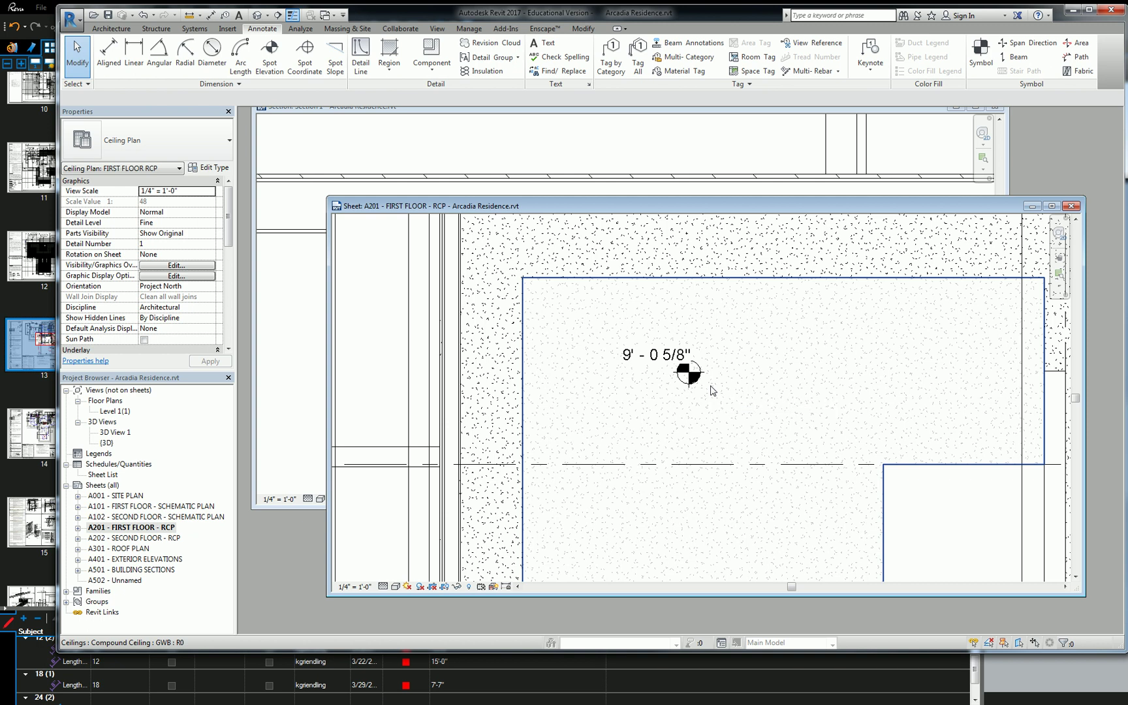
Delete the 9' - 0 5/8" spot elevation from the ceiling.
{"action": "left_click", "coordinate": [688, 372]}
{"action": "key", "text": "Delete"}
{"action": "scroll", "coordinate": [693, 374], "scroll_direction": "down", "scroll_amount": 2}
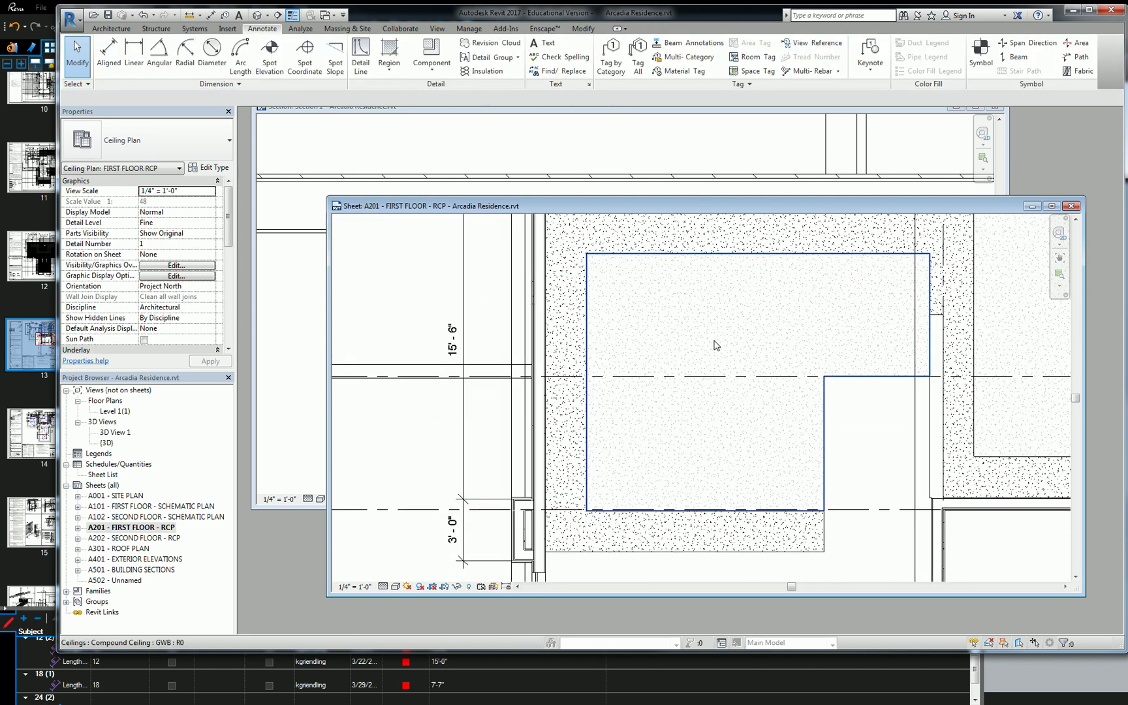
Tag the ceiling, loading Ceiling Tag and Ceiling Tag w Height from Annotations > Architectural.
{"action": "key", "text": "t"}
{"action": "key", "text": "g"}
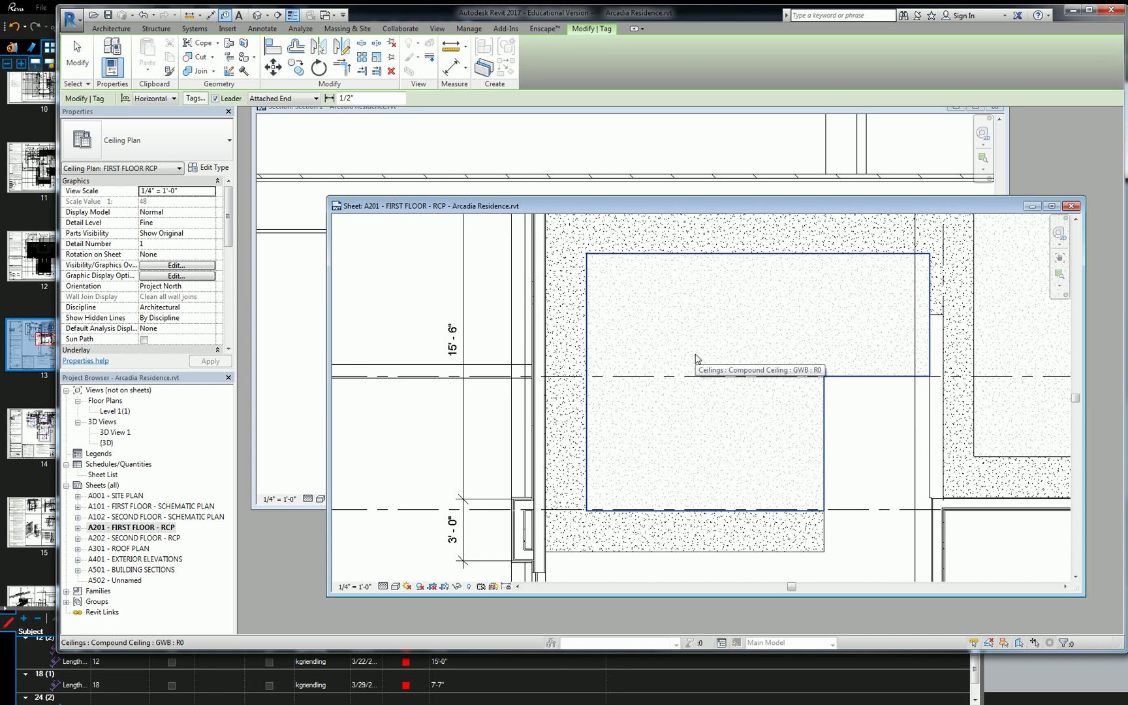
{"action": "left_click", "coordinate": [695, 359]}
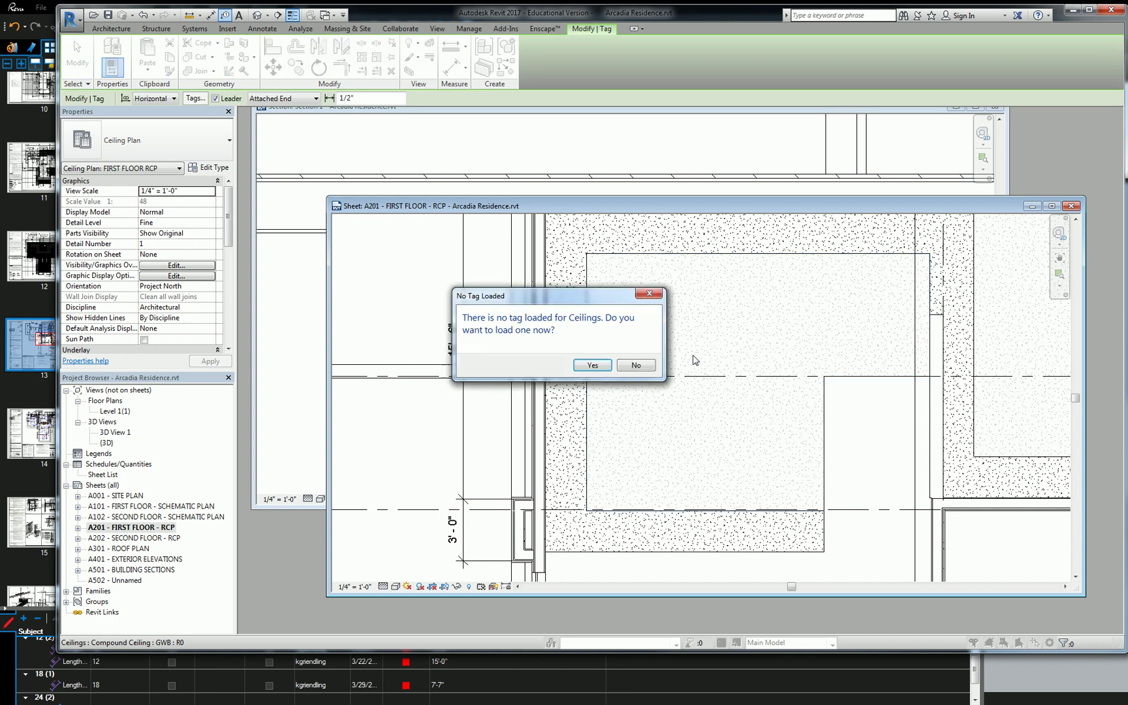
{"action": "left_click", "coordinate": [592, 365]}
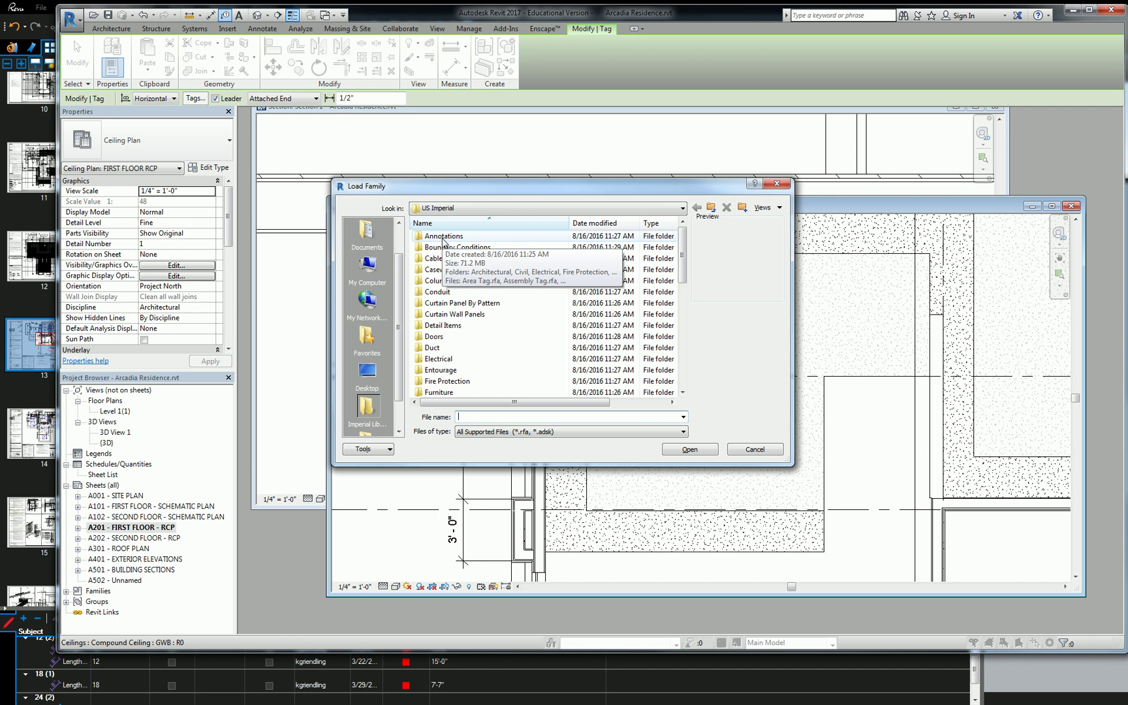
{"action": "double_click", "coordinate": [444, 238]}
{"action": "double_click", "coordinate": [450, 237]}
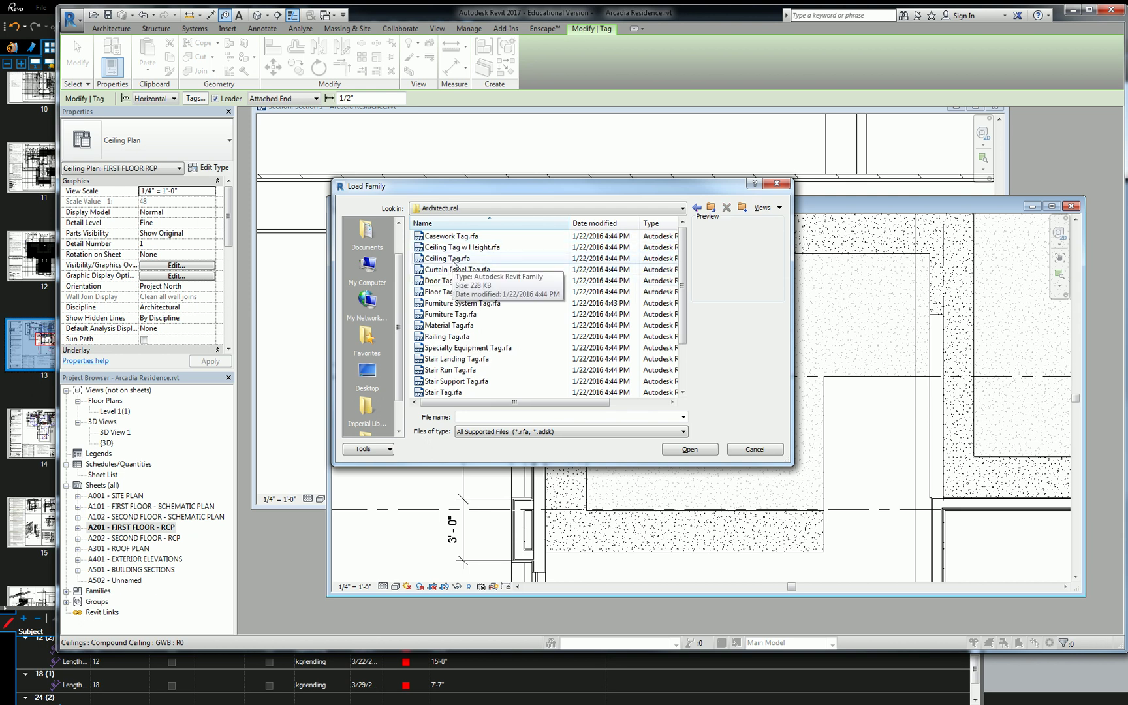
{"action": "left_click", "coordinate": [452, 259]}
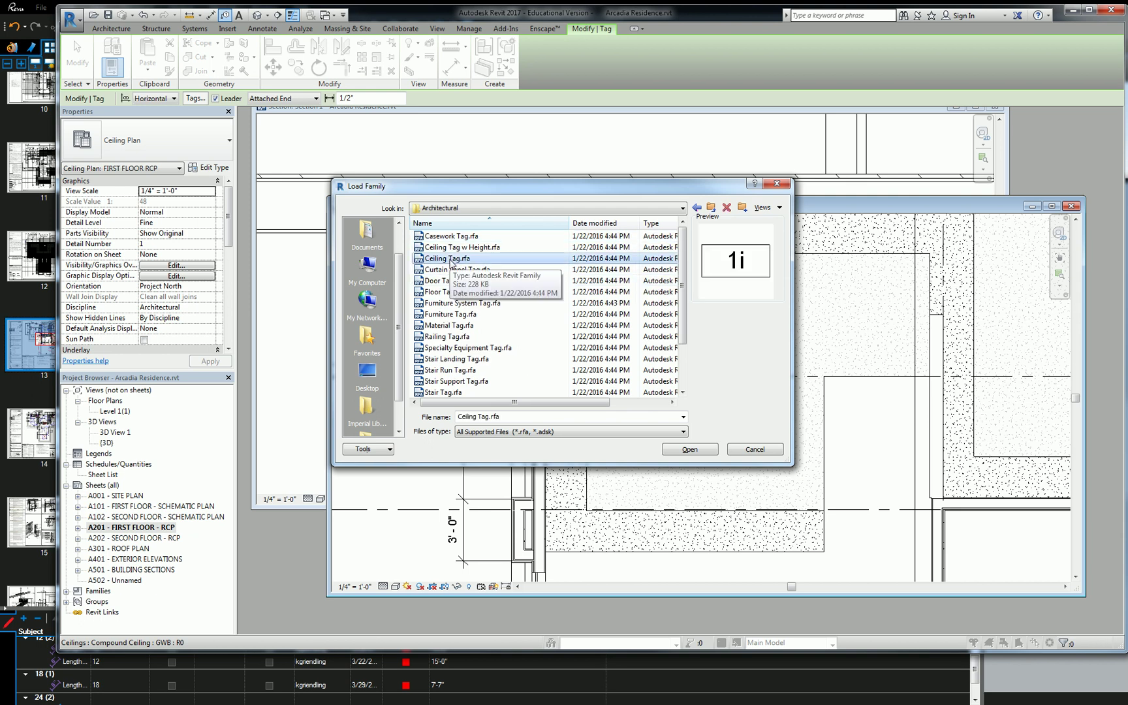
{"action": "left_click", "coordinate": [465, 249]}
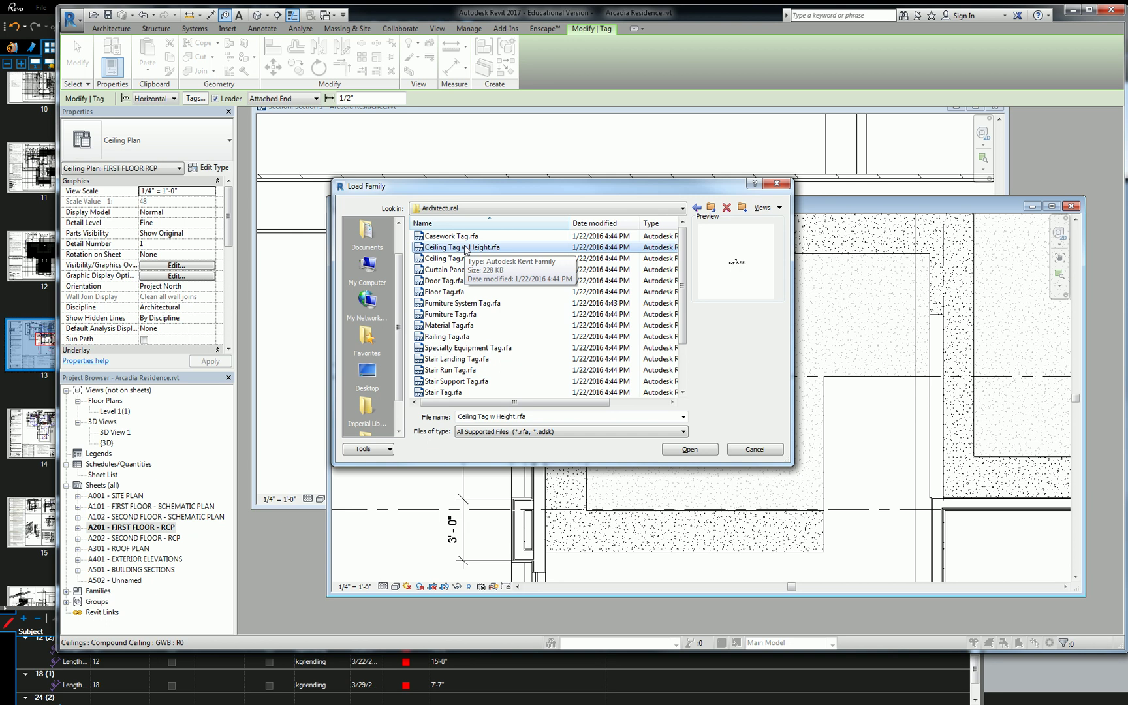
{"action": "left_click", "coordinate": [457, 259], "text": "ctrl"}
{"action": "left_click", "coordinate": [682, 448]}
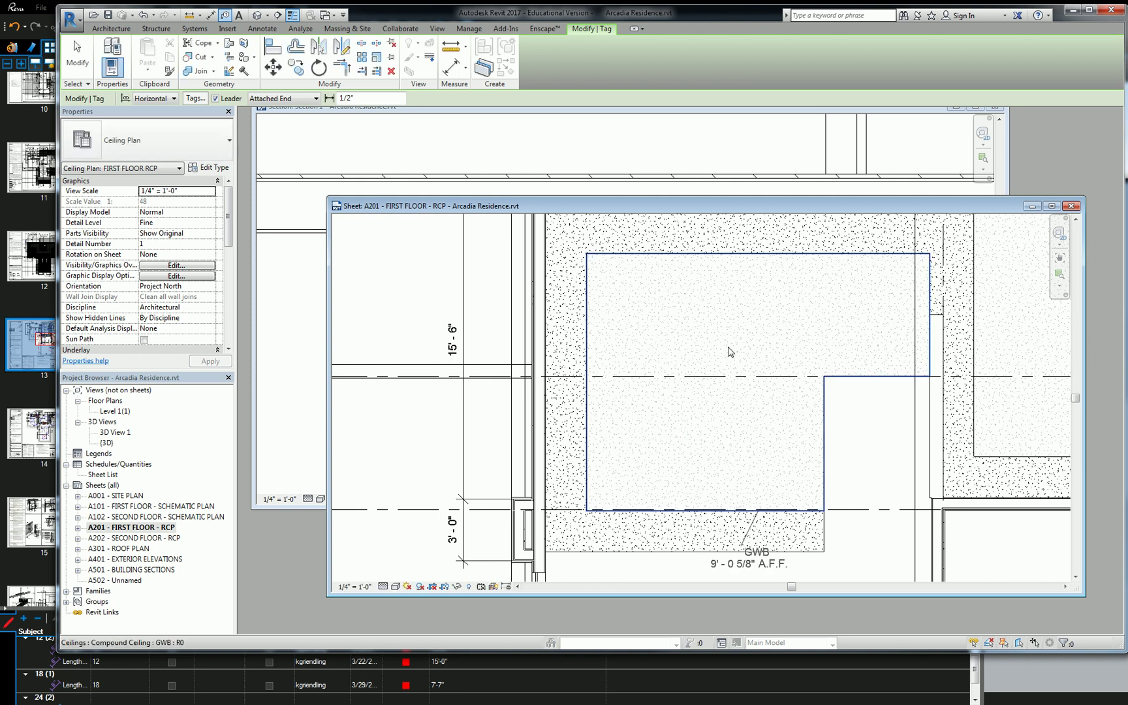
Turn off the leader and drag the GWB 9' - 0 5/8" A.F.F. tag into the ceiling's middle.
{"action": "scroll", "coordinate": [730, 352], "scroll_direction": "down", "scroll_amount": 2}
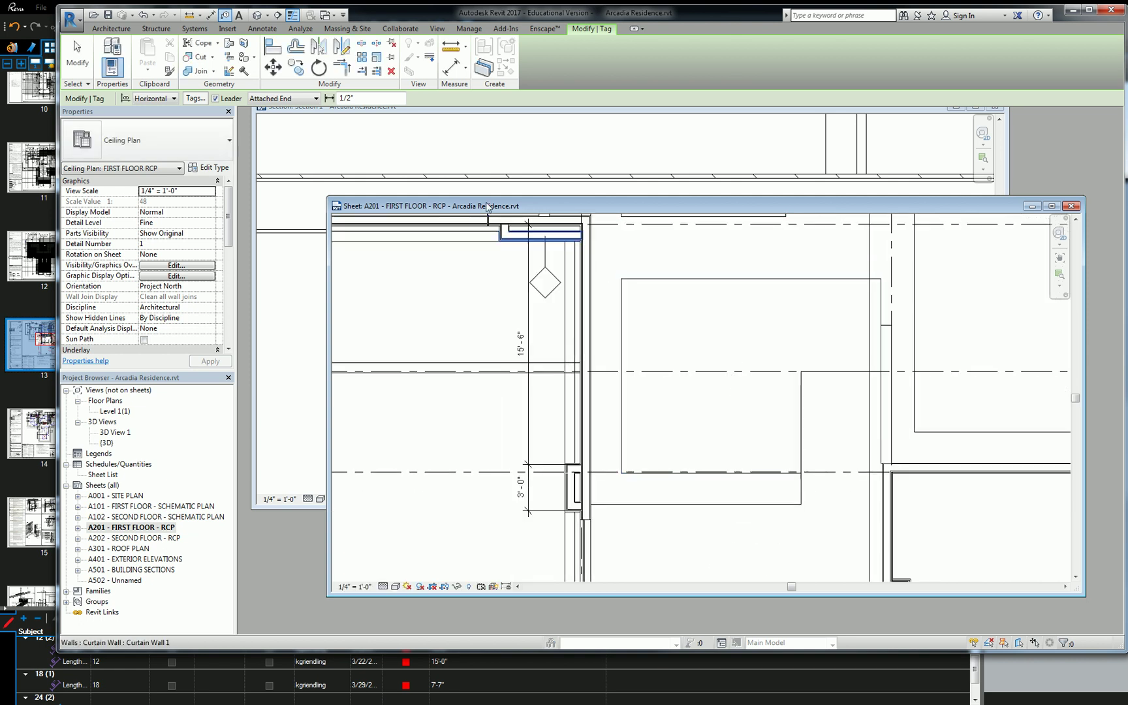
{"action": "scroll", "coordinate": [768, 385], "scroll_direction": "up", "scroll_amount": 2}
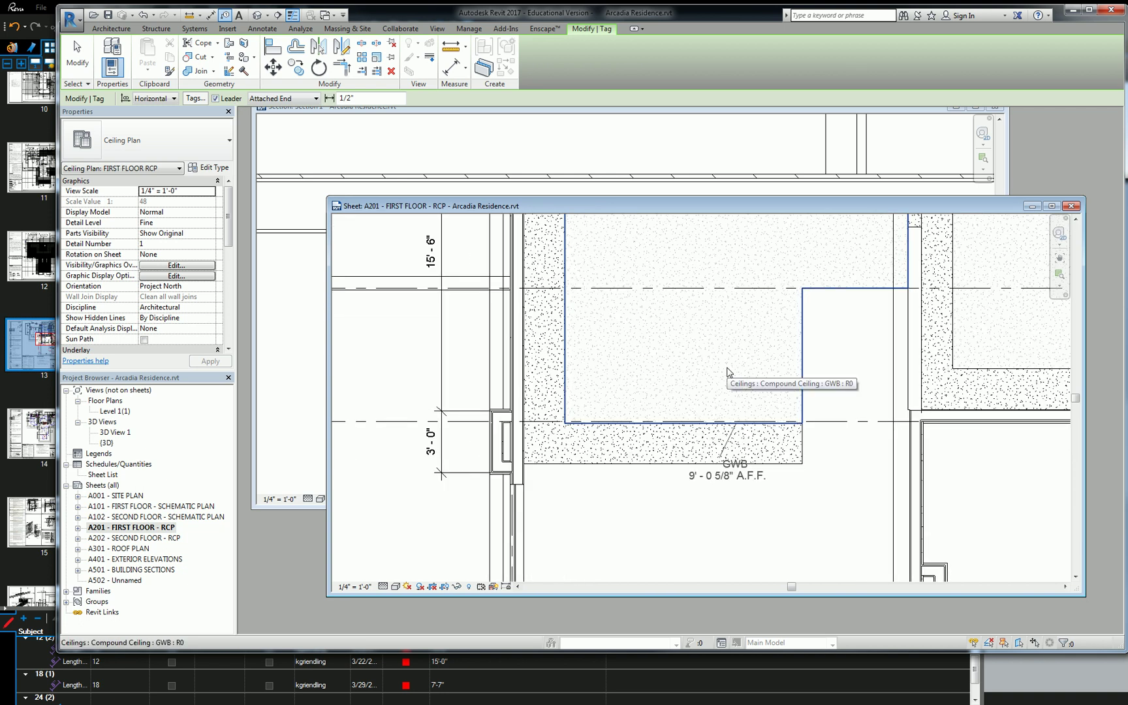
{"action": "left_click", "coordinate": [227, 100]}
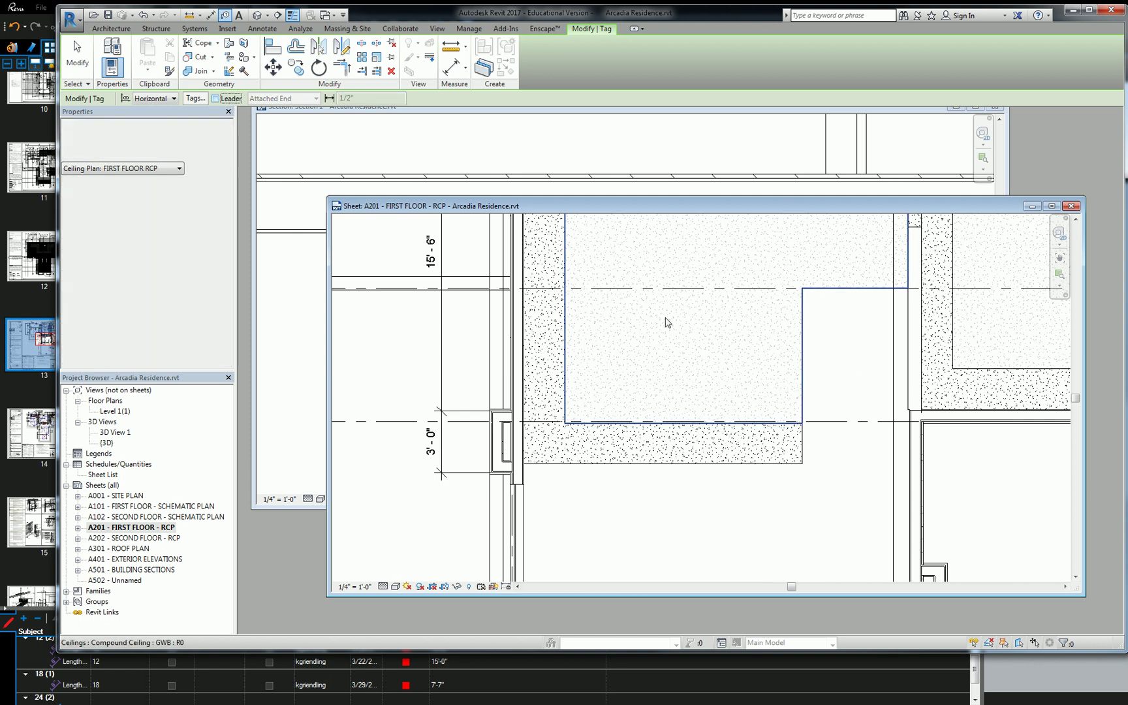
{"action": "scroll", "coordinate": [692, 326], "scroll_direction": "down", "scroll_amount": 3}
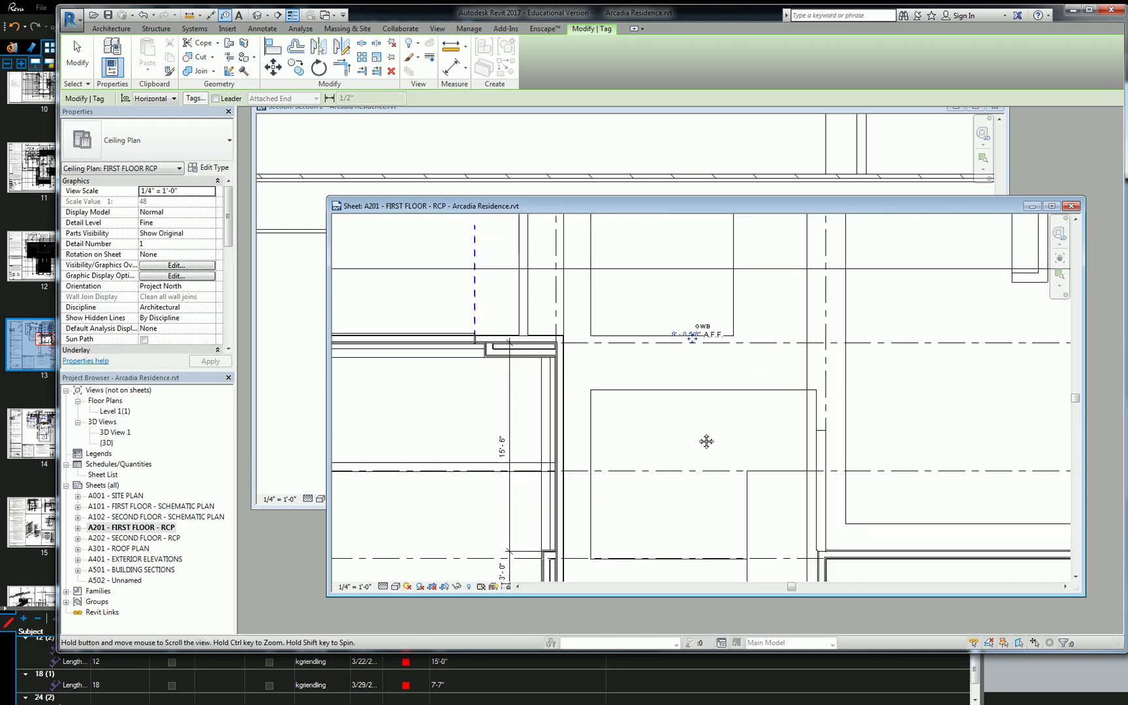
{"action": "scroll", "coordinate": [699, 437], "scroll_direction": "up", "scroll_amount": 2}
{"action": "mouse_move", "coordinate": [699, 343]}
{"action": "left_mouse_down"}
{"action": "mouse_move", "coordinate": [675, 273]}
{"action": "mouse_move", "coordinate": [663, 285]}
{"action": "left_mouse_up"}
{"action": "middle_click_drag", "start_coordinate": [664, 285], "coordinate": [607, 372]}
{"action": "key", "text": "Escape"}
{"action": "scroll", "coordinate": [677, 335], "scroll_direction": "up", "scroll_amount": 7}
{"action": "scroll", "coordinate": [674, 330], "scroll_direction": "down", "scroll_amount": 1}
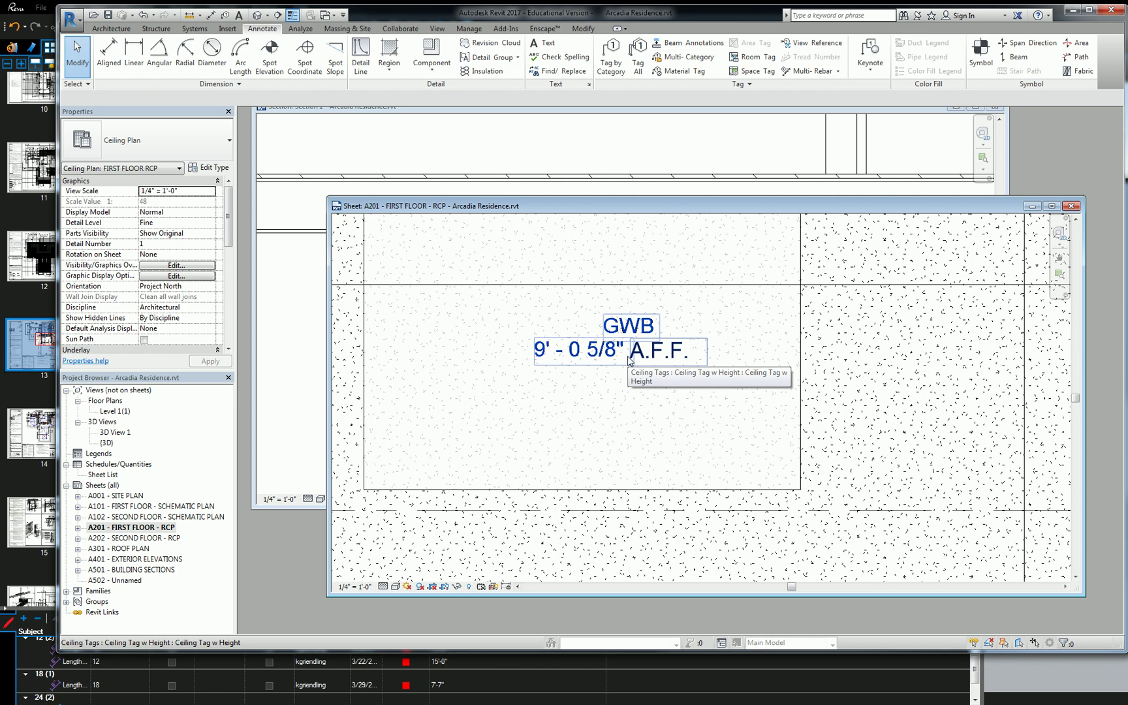
Change the tag's height value to 8, lowering the ceiling to 8' - 0".
{"action": "left_click", "coordinate": [630, 359]}
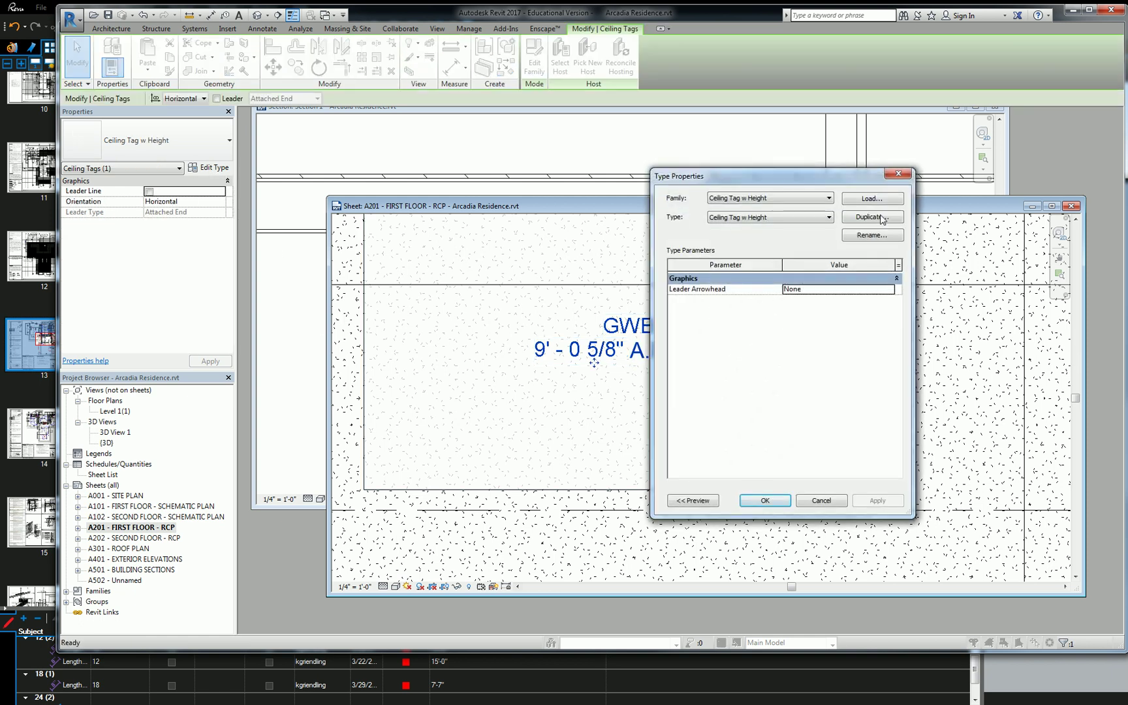
{"action": "left_click", "coordinate": [899, 175]}
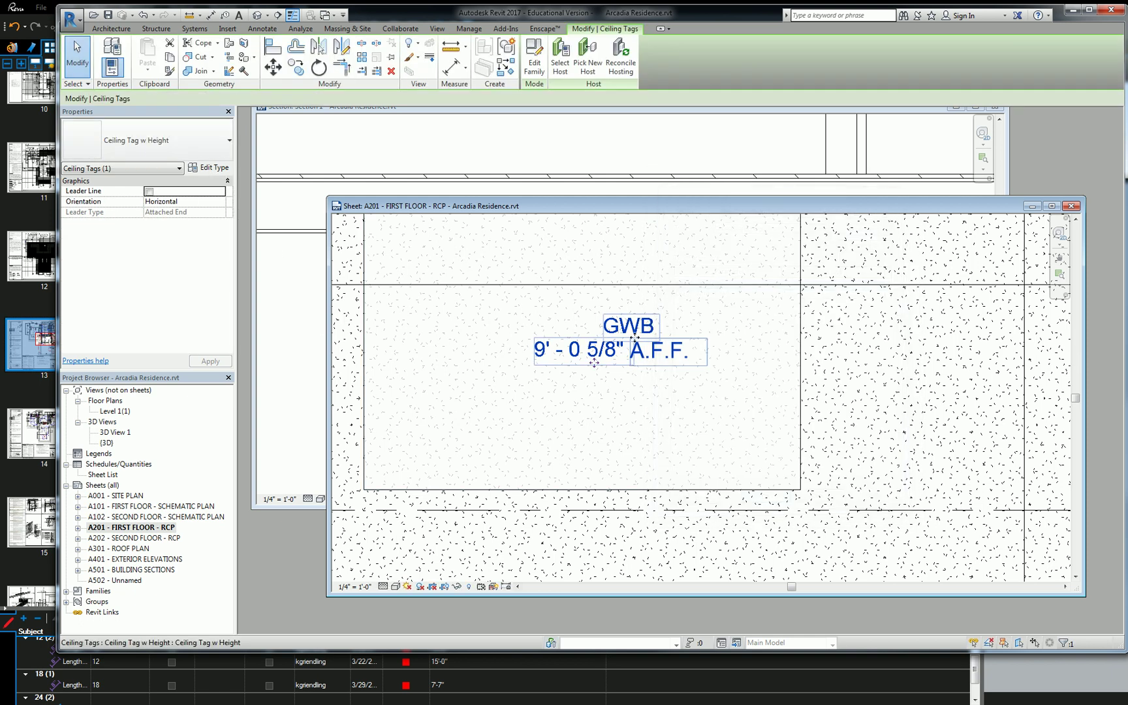
{"action": "left_click", "coordinate": [578, 350]}
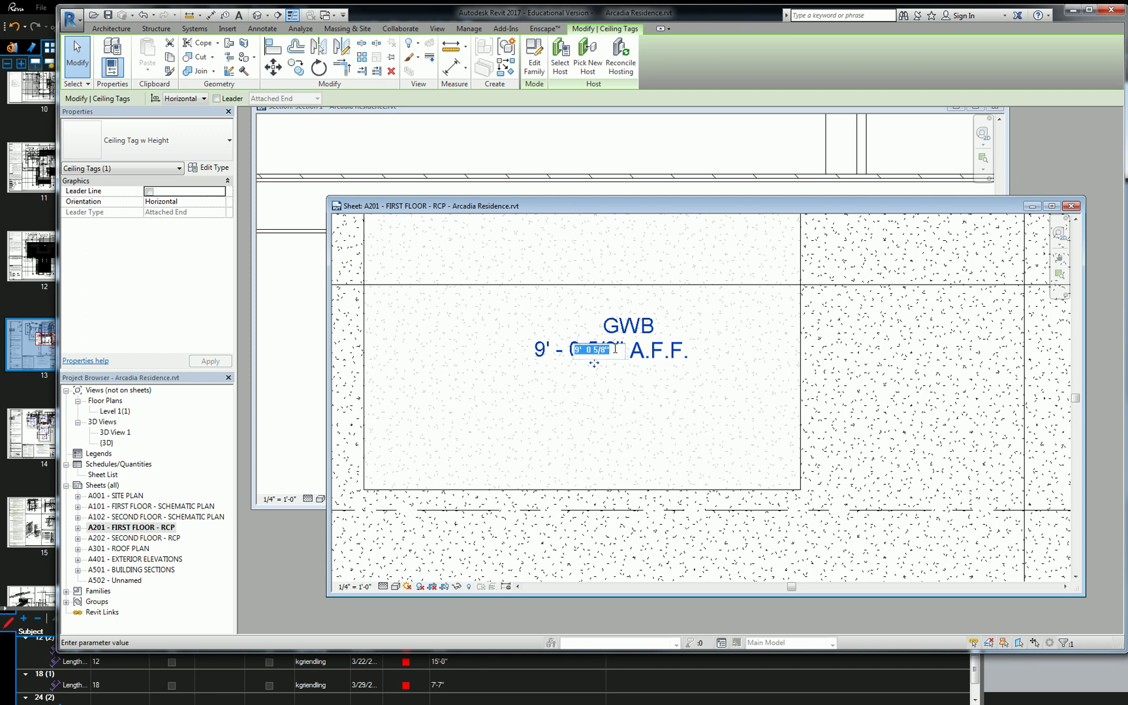
{"action": "type", "text": "8"}
{"action": "key", "text": "Return"}
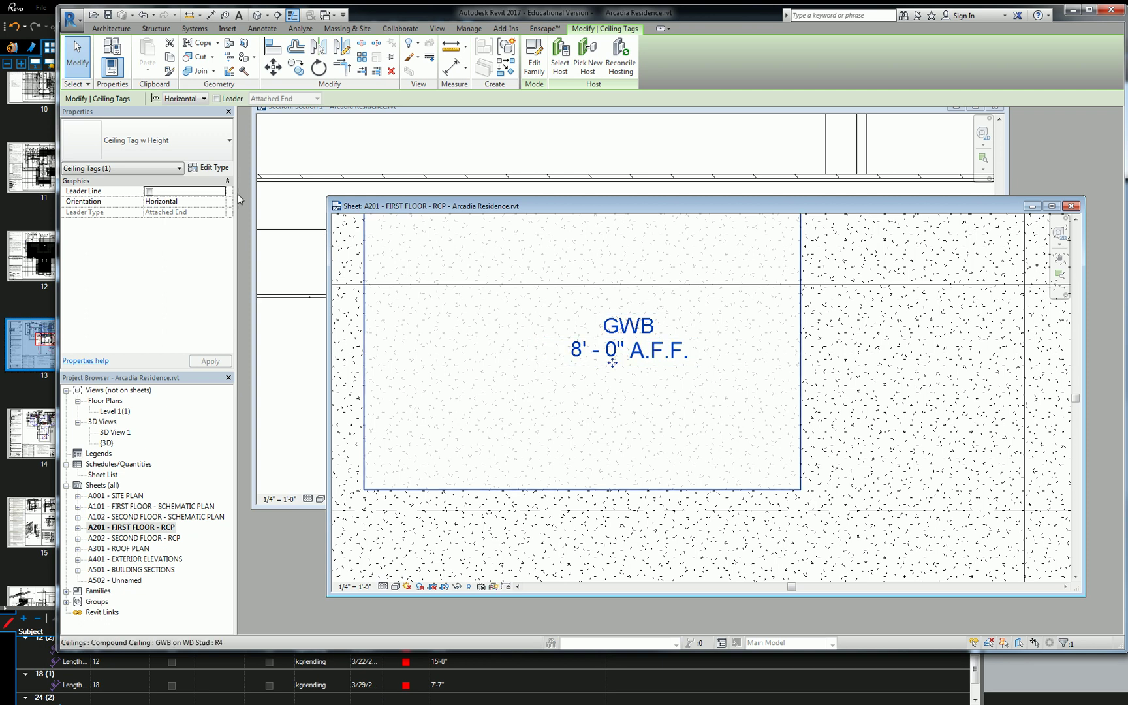
Check the lowered ceiling in Section 1, then open the ceiling tag's family for editing.
{"action": "left_click", "coordinate": [315, 297]}
{"action": "left_click", "coordinate": [317, 297]}
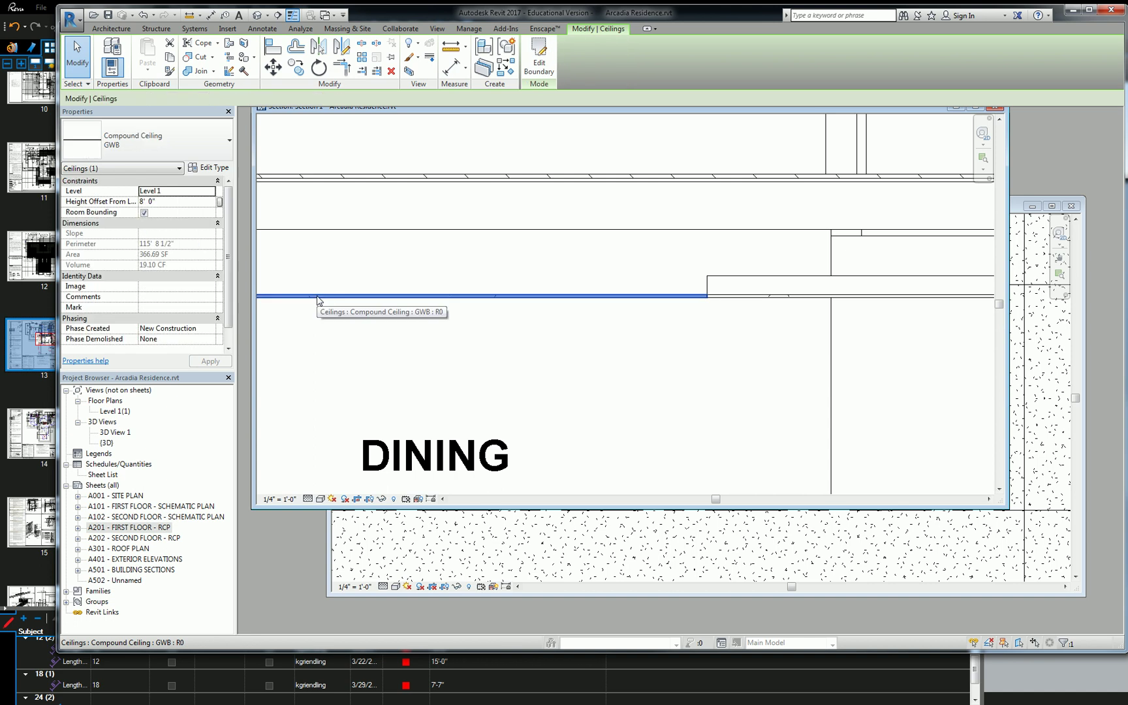
{"action": "scroll", "coordinate": [662, 528], "scroll_direction": "down", "scroll_amount": 1}
{"action": "left_click", "coordinate": [676, 528]}
{"action": "key", "text": "Escape"}
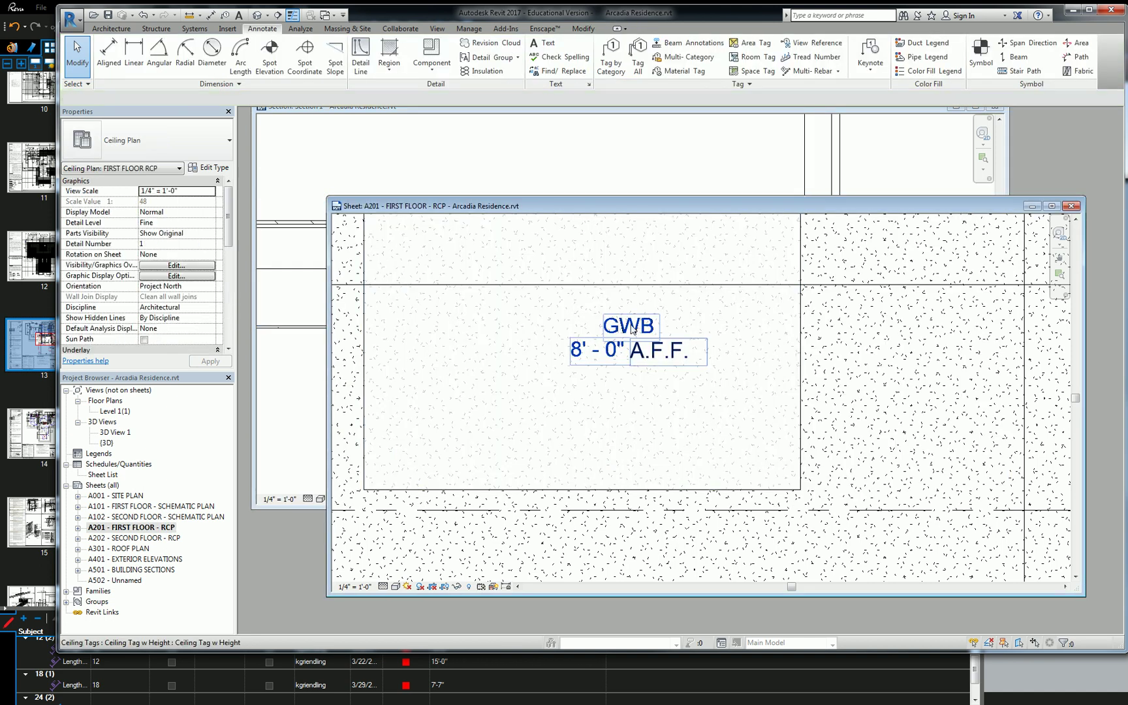
{"action": "left_click", "coordinate": [632, 328]}
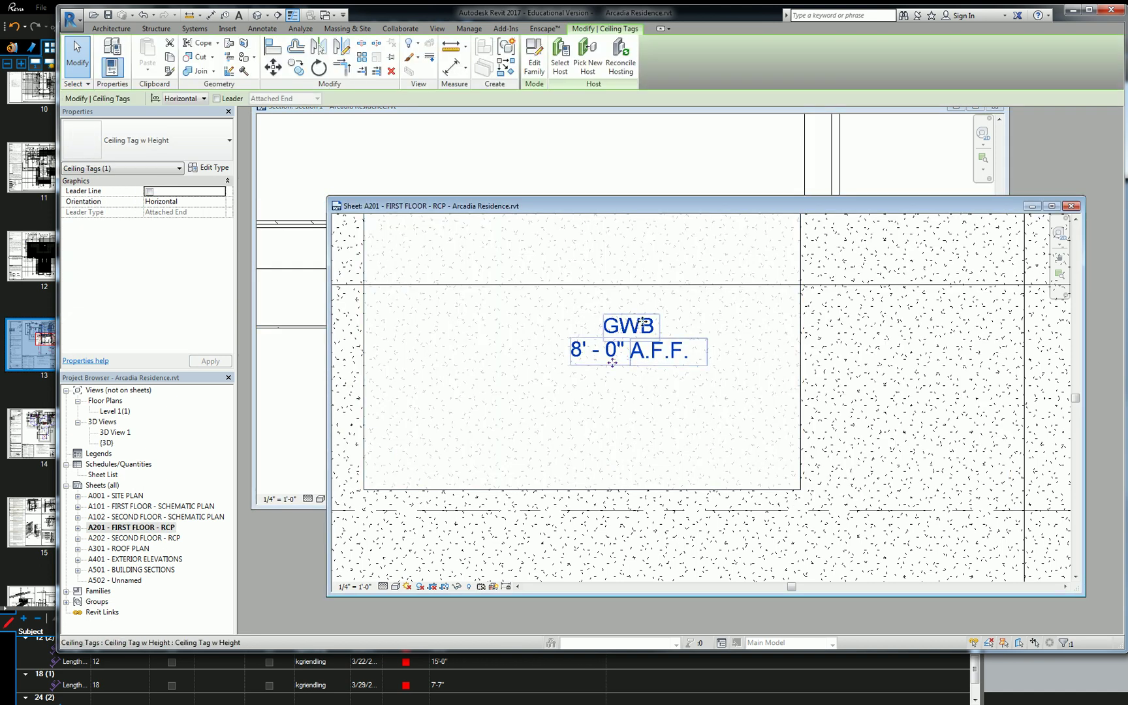
{"action": "left_click", "coordinate": [534, 59]}
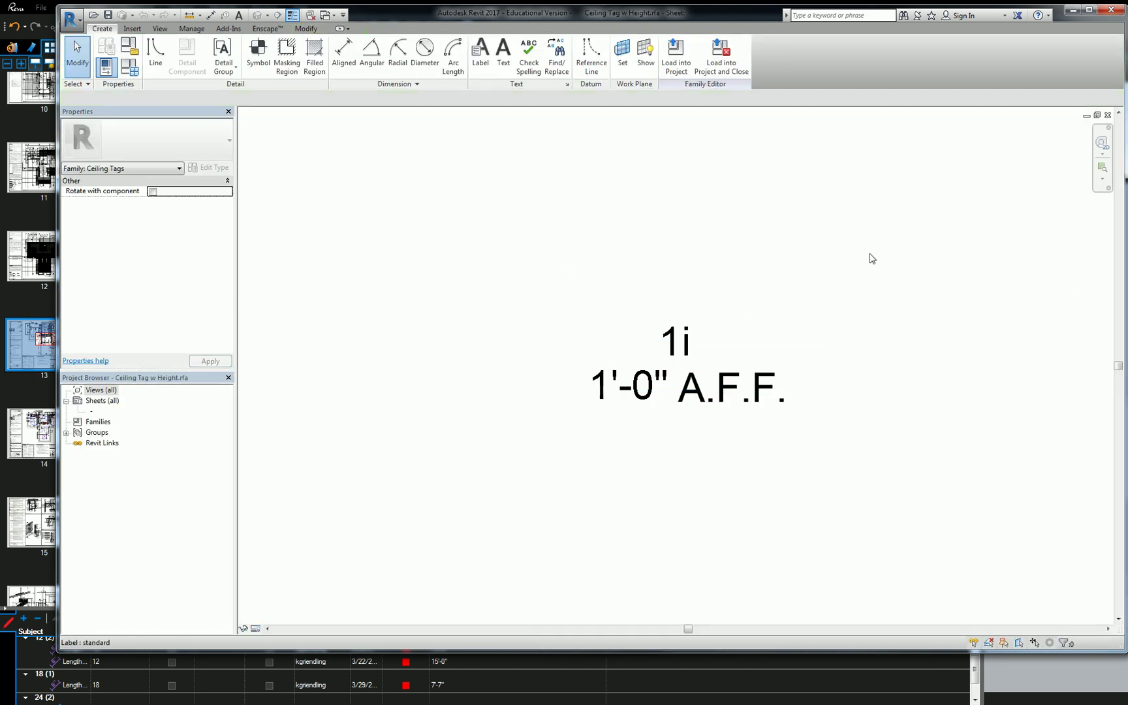
Bring the A201 First Floor RCP sheet back to the front and review the GWB ceiling's type properties.
{"action": "left_click", "coordinate": [1097, 115]}
{"action": "left_click", "coordinate": [855, 219]}
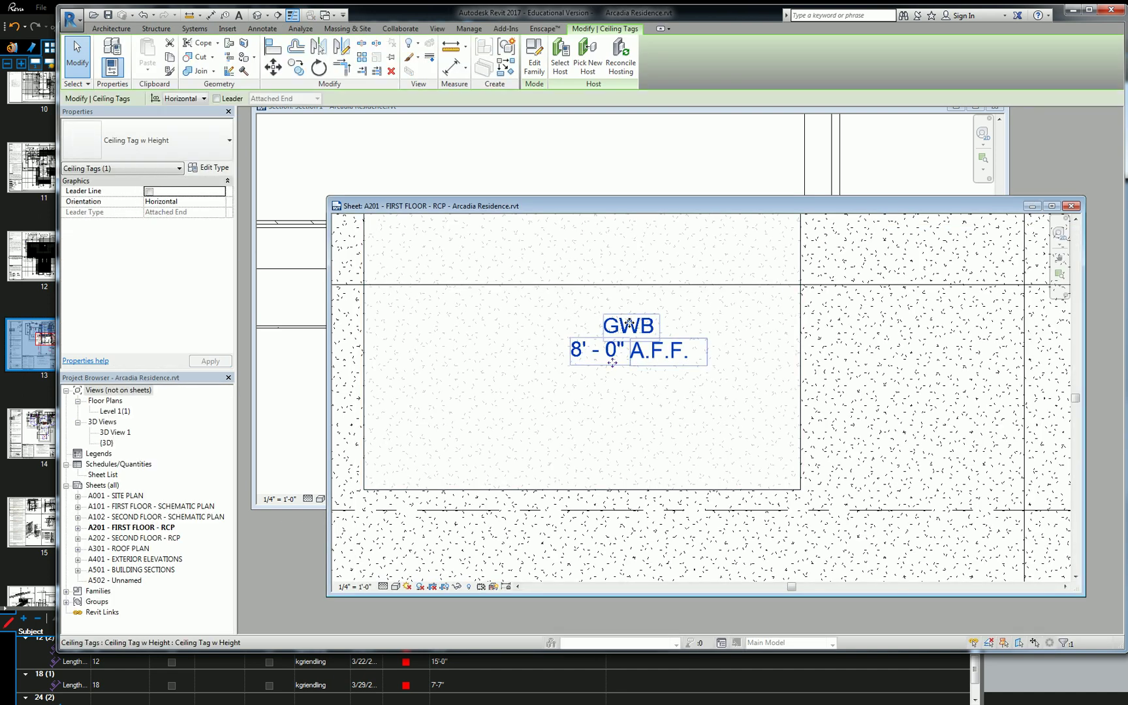
{"action": "left_click", "coordinate": [584, 330]}
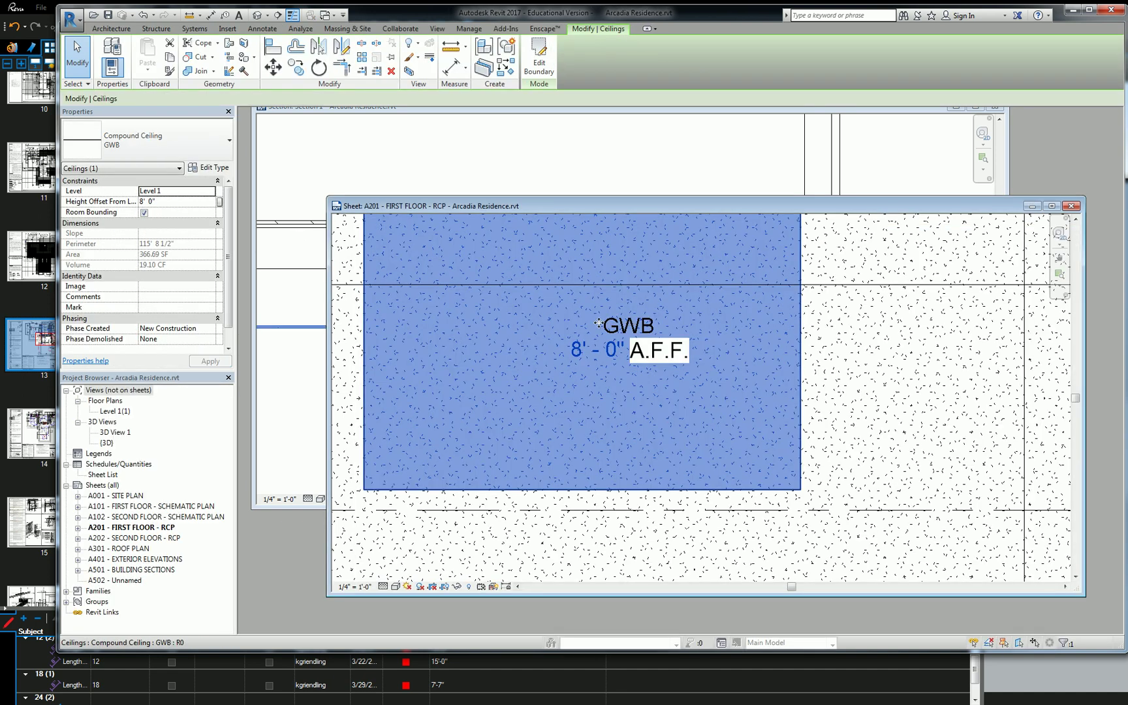
{"action": "left_click", "coordinate": [221, 167]}
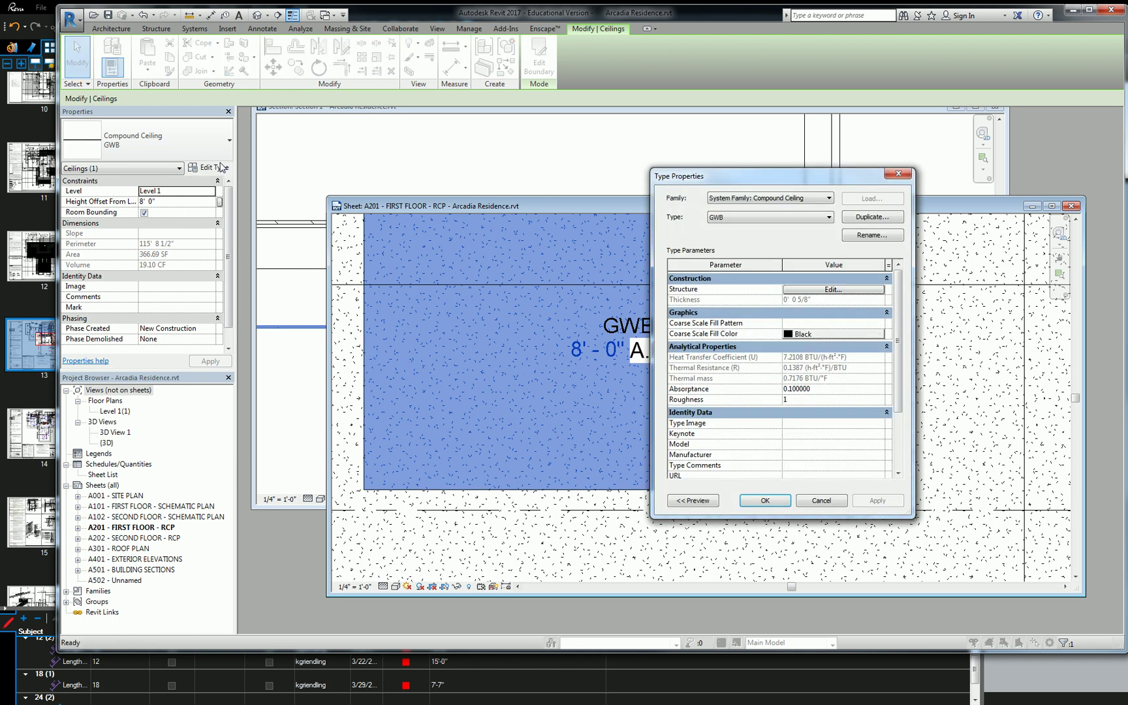
{"action": "left_click", "coordinate": [765, 500]}
Review the GWB ceiling tag's type properties, then clear the selection.
{"action": "left_click", "coordinate": [614, 346]}
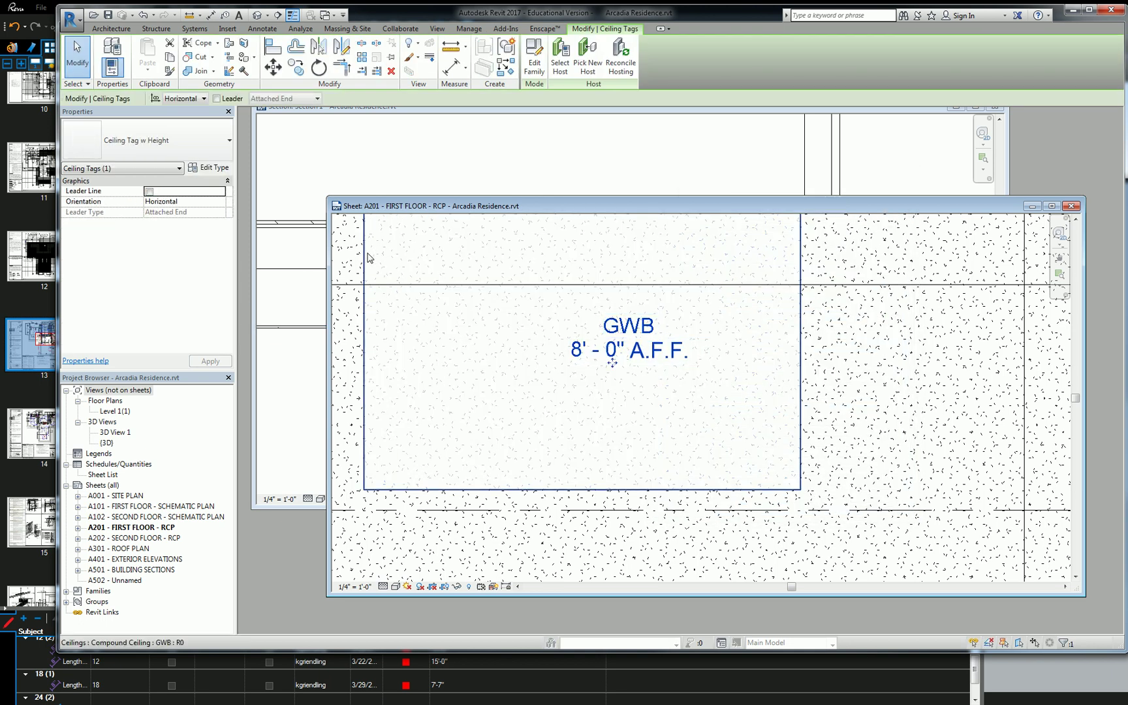
{"action": "left_click", "coordinate": [208, 168]}
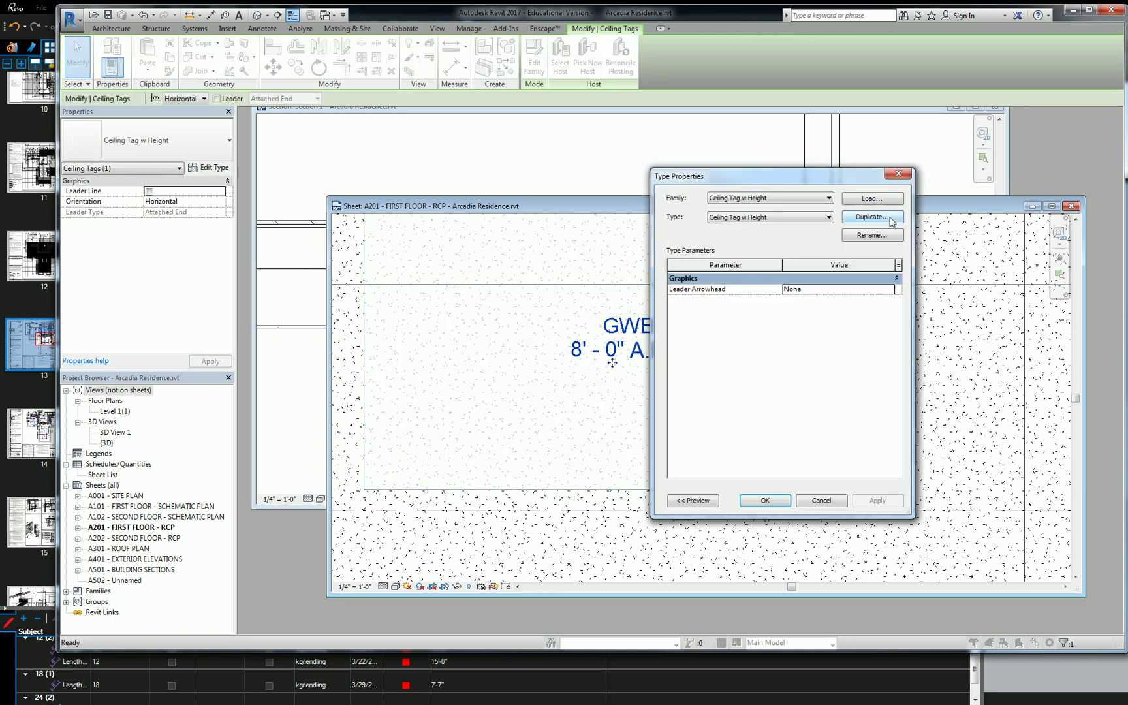
{"action": "left_click", "coordinate": [901, 173]}
{"action": "key", "text": "Escape"}
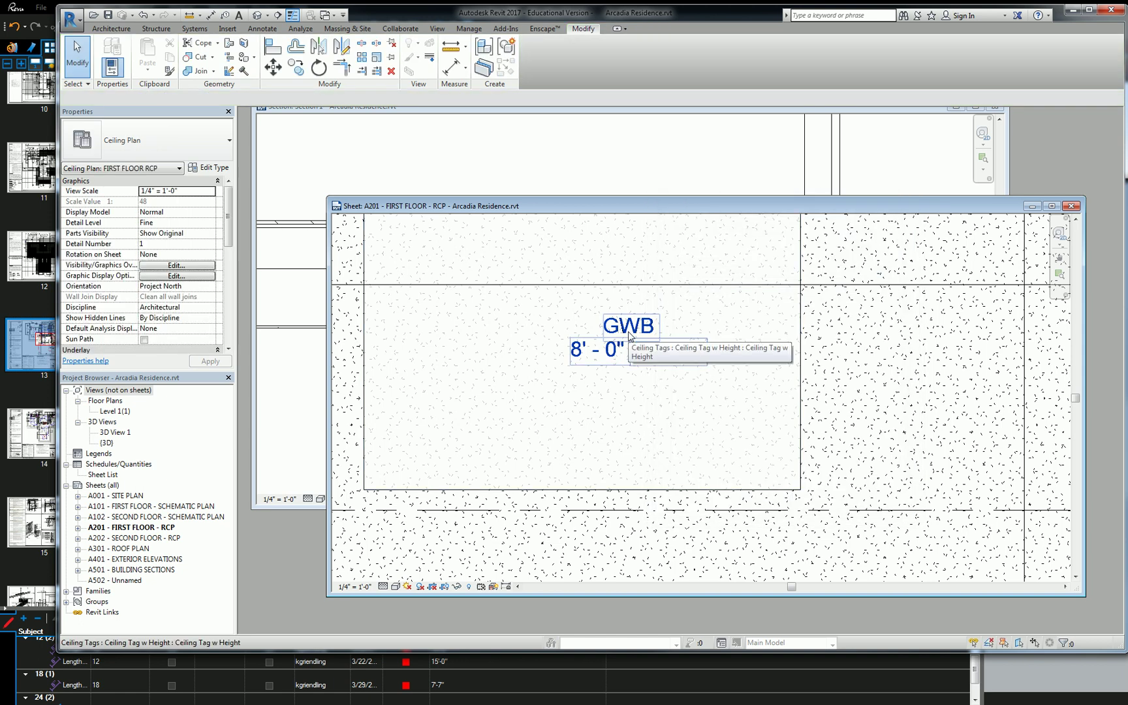
Switch the tag to Ceiling Tag: Boxed, enter label value 'asdf', and accept the type-parameter change.
{"action": "left_click", "coordinate": [628, 336]}
{"action": "left_click", "coordinate": [163, 142]}
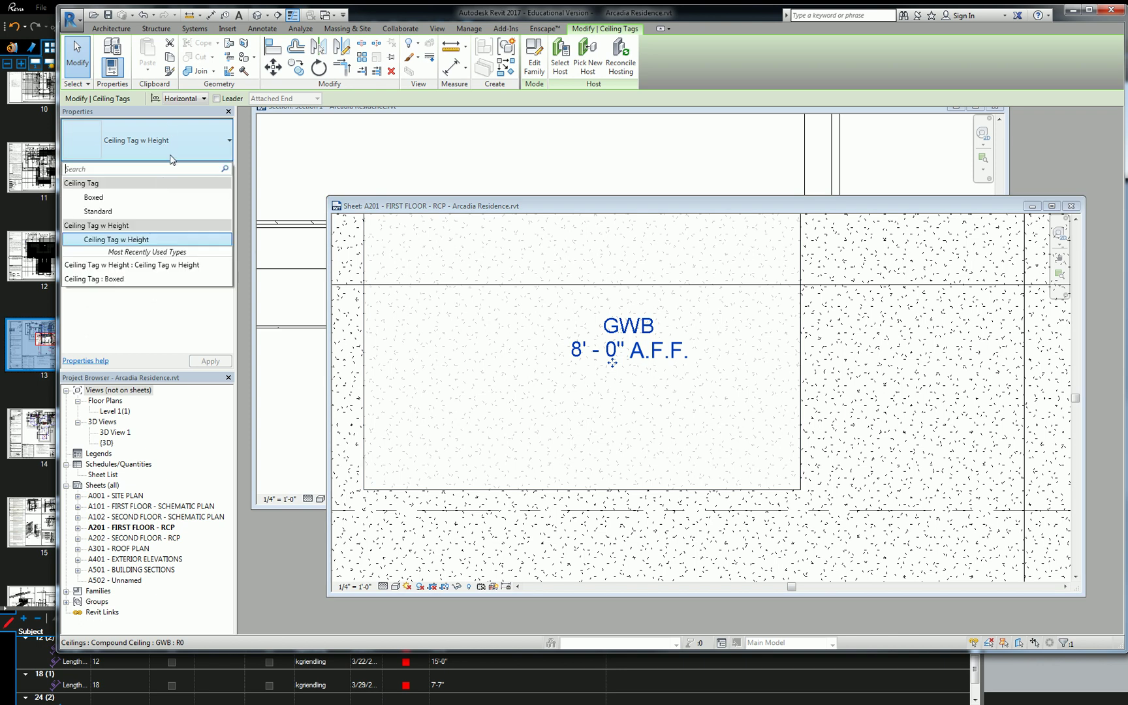
{"action": "left_click", "coordinate": [93, 197]}
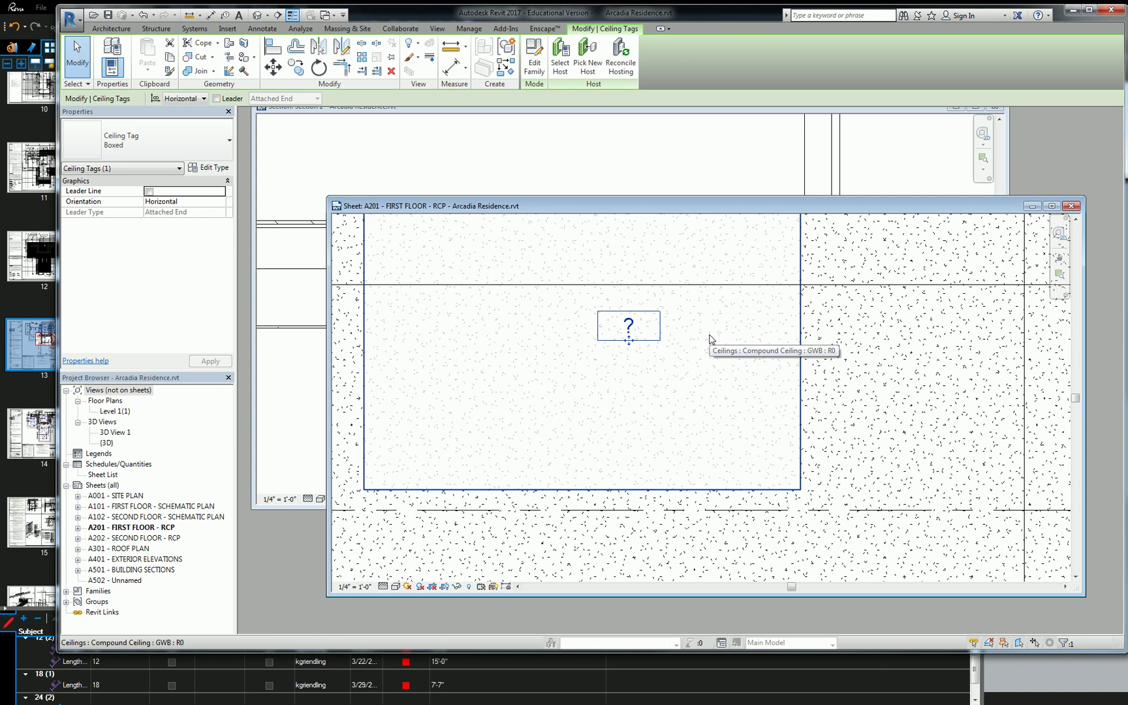
{"action": "left_click", "coordinate": [629, 326]}
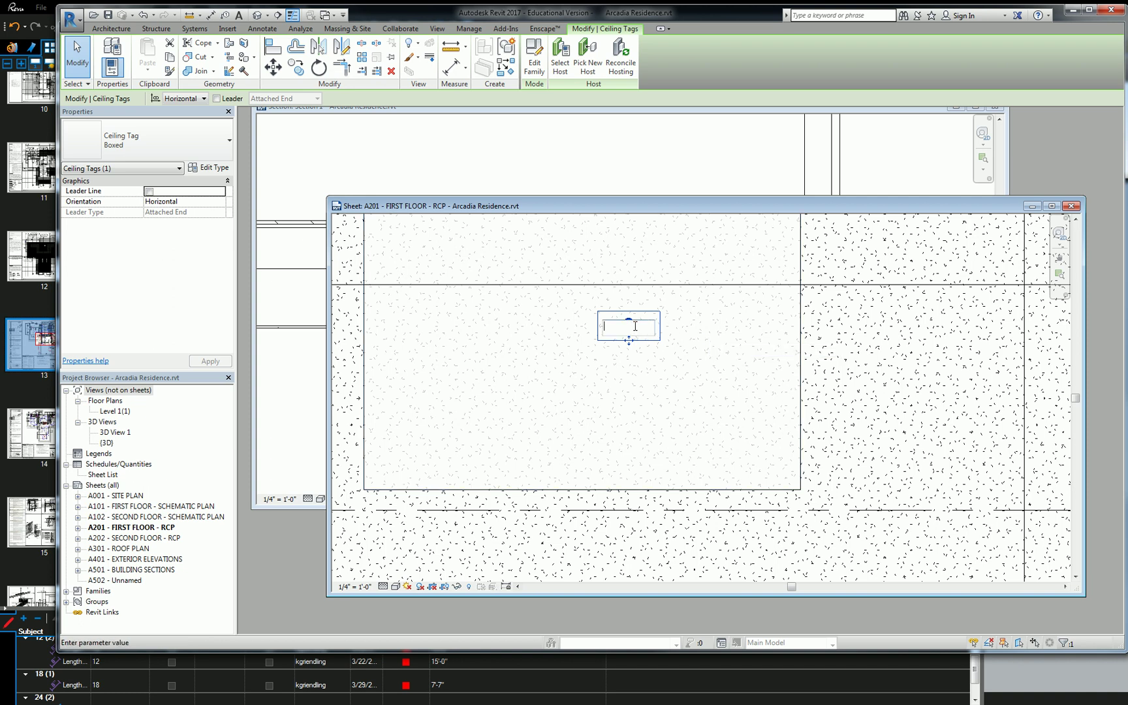
{"action": "type", "text": "asdf"}
{"action": "key", "text": "Return"}
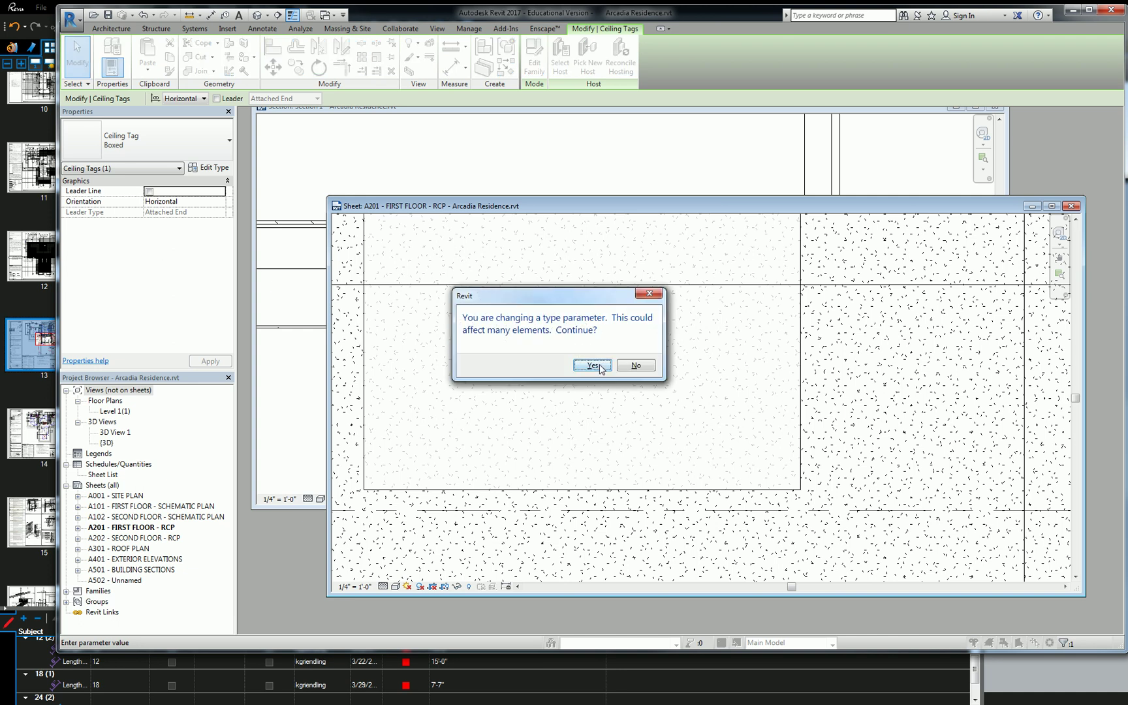
{"action": "left_click", "coordinate": [593, 365]}
{"action": "left_click", "coordinate": [671, 372]}
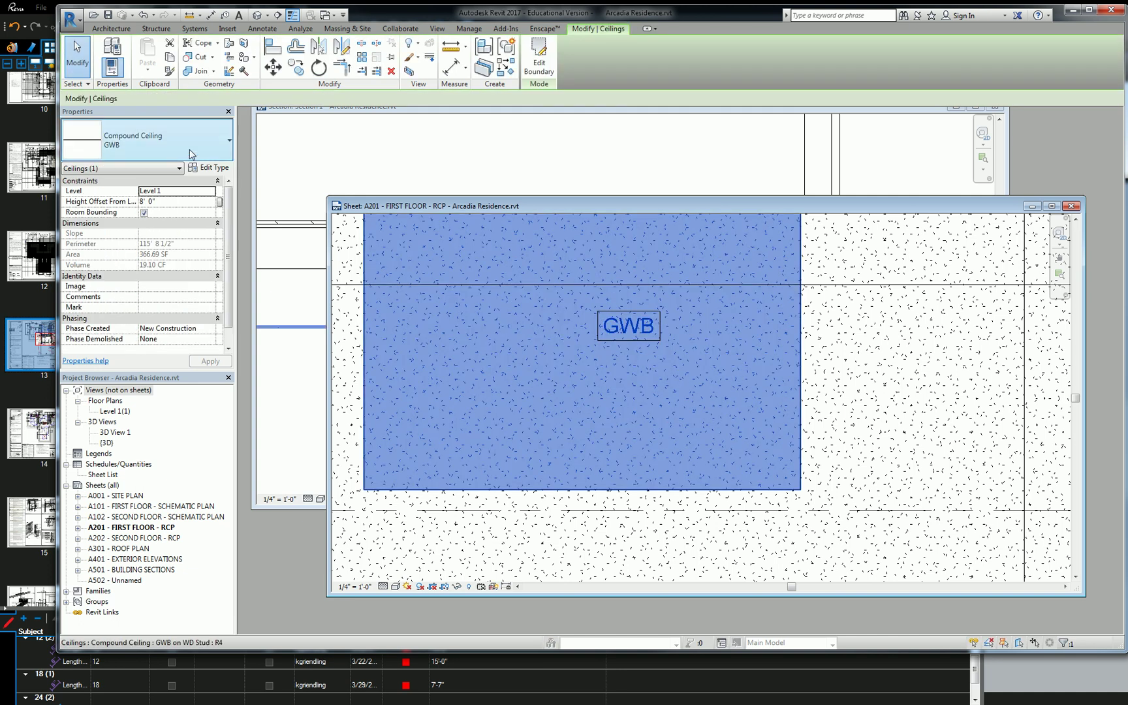
Show the GWB compound ceiling's type properties down to Identity Data, where Type Mark reads GWB.
{"action": "left_click", "coordinate": [210, 168]}
{"action": "scroll", "coordinate": [899, 401], "scroll_direction": "down", "scroll_amount": 2}
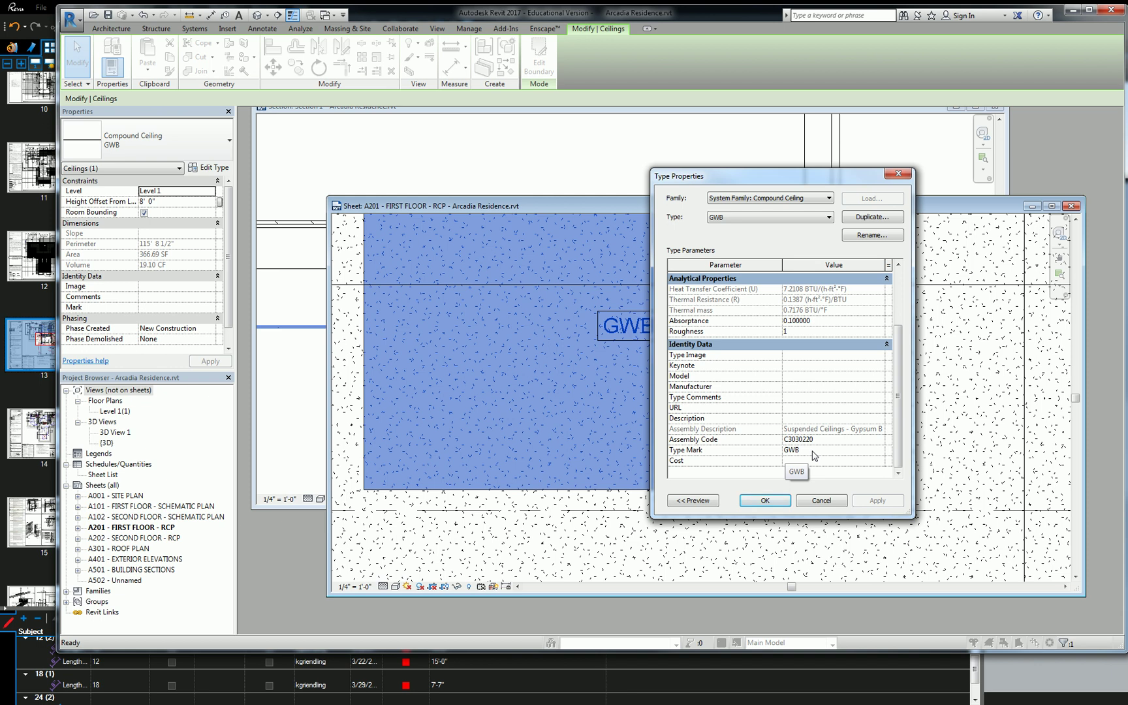
In Bluebeam, pan and zoom around the RCP utility plan sheet and its outlets legend.
{"action": "key", "text": "alt+Tab"}
{"action": "scroll", "coordinate": [552, 249], "scroll_direction": "down", "scroll_amount": 7}
{"action": "middle_click_drag", "start_coordinate": [552, 249], "coordinate": [691, 285]}
{"action": "scroll", "coordinate": [691, 286], "scroll_direction": "down", "scroll_amount": 1}
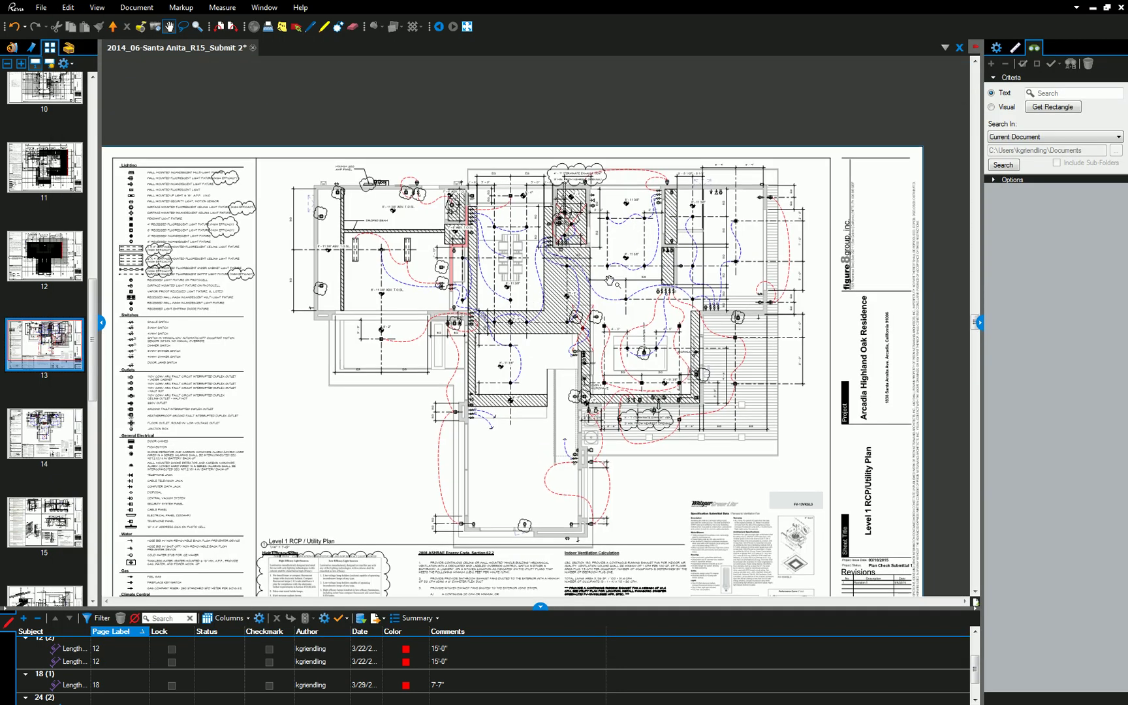
{"action": "scroll", "coordinate": [594, 284], "scroll_direction": "up", "scroll_amount": 3}
{"action": "scroll", "coordinate": [232, 111], "scroll_direction": "up", "scroll_amount": 3}
{"action": "scroll", "coordinate": [489, 356], "scroll_direction": "down", "scroll_amount": 3}
{"action": "left_click_drag", "start_coordinate": [434, 480], "coordinate": [406, 294]}
{"action": "scroll", "coordinate": [359, 317], "scroll_direction": "up", "scroll_amount": 3}
{"action": "scroll", "coordinate": [359, 318], "scroll_direction": "down", "scroll_amount": 1}
{"action": "scroll", "coordinate": [49, 477], "scroll_direction": "down", "scroll_amount": 5}
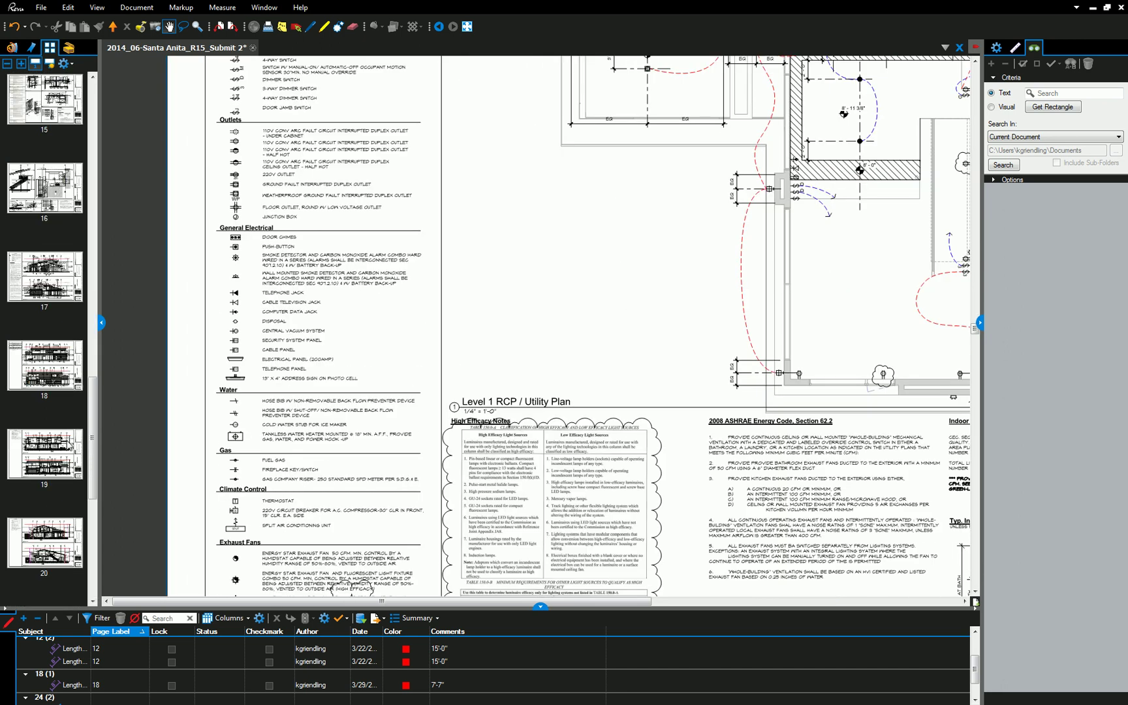
Go to page 20 and zoom onto the Project Key Notes table.
{"action": "left_click", "coordinate": [63, 524]}
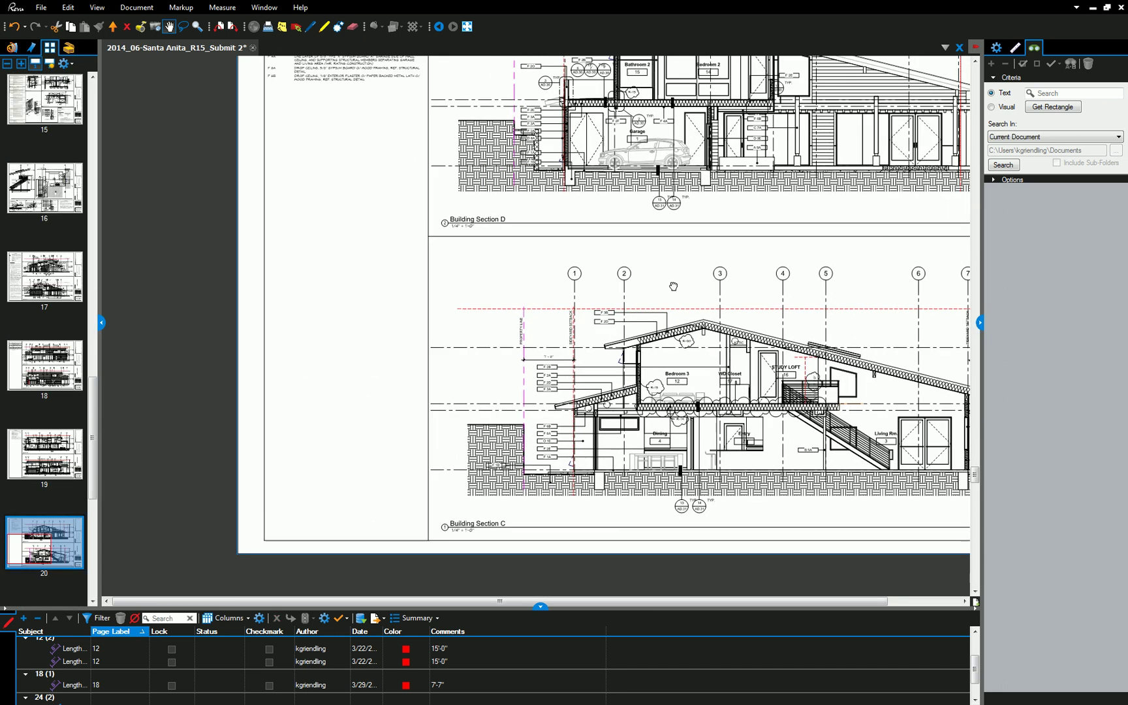
{"action": "scroll", "coordinate": [530, 317], "scroll_direction": "up", "scroll_amount": 5}
{"action": "scroll", "coordinate": [530, 318], "scroll_direction": "up", "scroll_amount": 3}
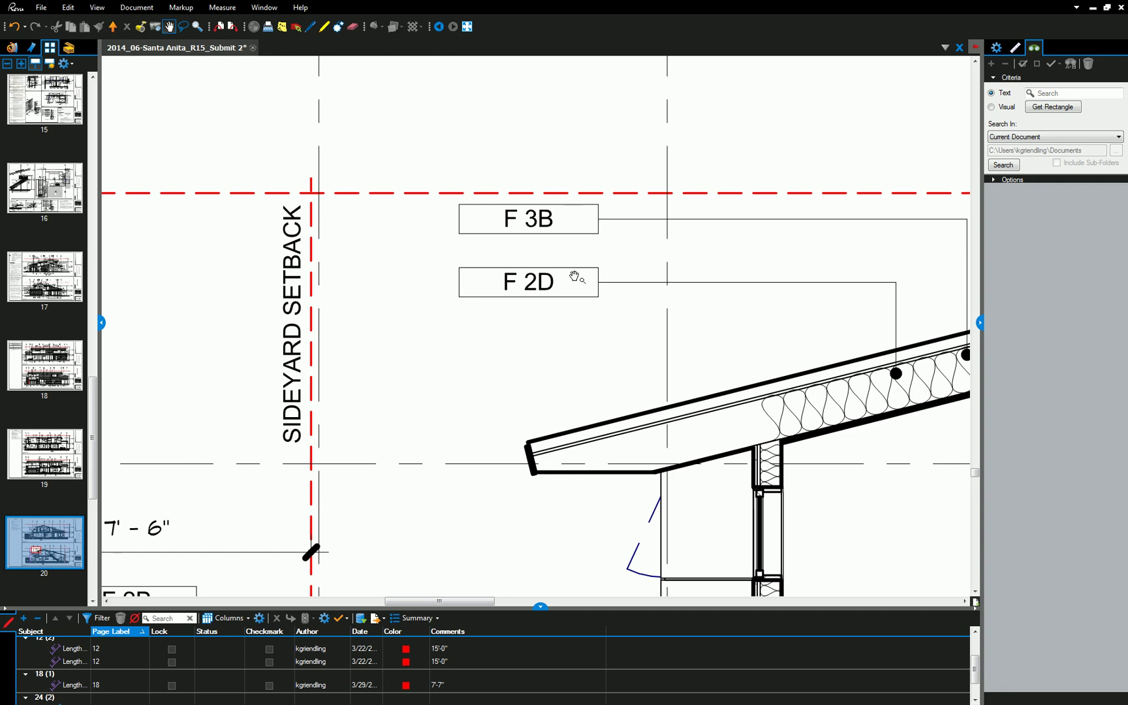
{"action": "scroll", "coordinate": [574, 276], "scroll_direction": "down", "scroll_amount": 7}
{"action": "left_click_drag", "start_coordinate": [420, 327], "coordinate": [611, 465]}
{"action": "scroll", "coordinate": [611, 466], "scroll_direction": "down", "scroll_amount": 4}
{"action": "left_click_drag", "start_coordinate": [560, 528], "coordinate": [498, 451]}
{"action": "scroll", "coordinate": [498, 451], "scroll_direction": "down", "scroll_amount": 3}
{"action": "scroll", "coordinate": [543, 283], "scroll_direction": "up", "scroll_amount": 6}
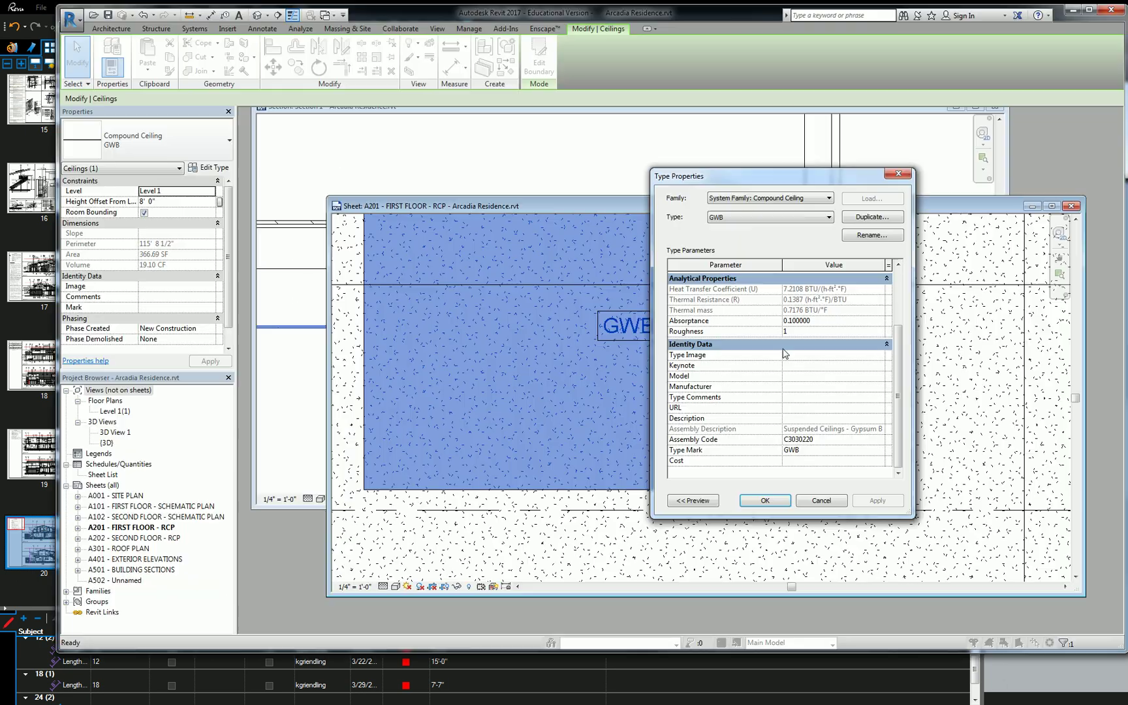
Close the ceiling's type properties, clear the selection, and pan the sheet to the neighbouring ceiling.
{"action": "left_click", "coordinate": [820, 500]}
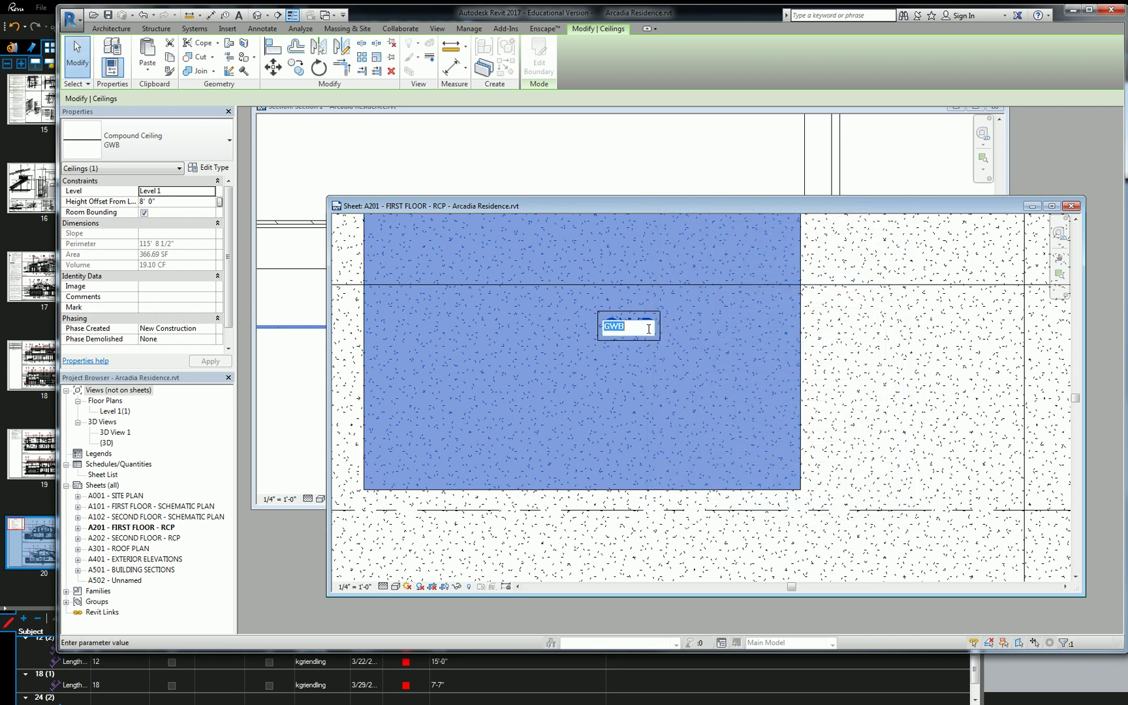
{"action": "key", "text": "Escape"}
{"action": "left_click", "coordinate": [655, 318]}
{"action": "key", "text": "Escape"}
{"action": "scroll", "coordinate": [654, 316], "scroll_direction": "down", "scroll_amount": 5}
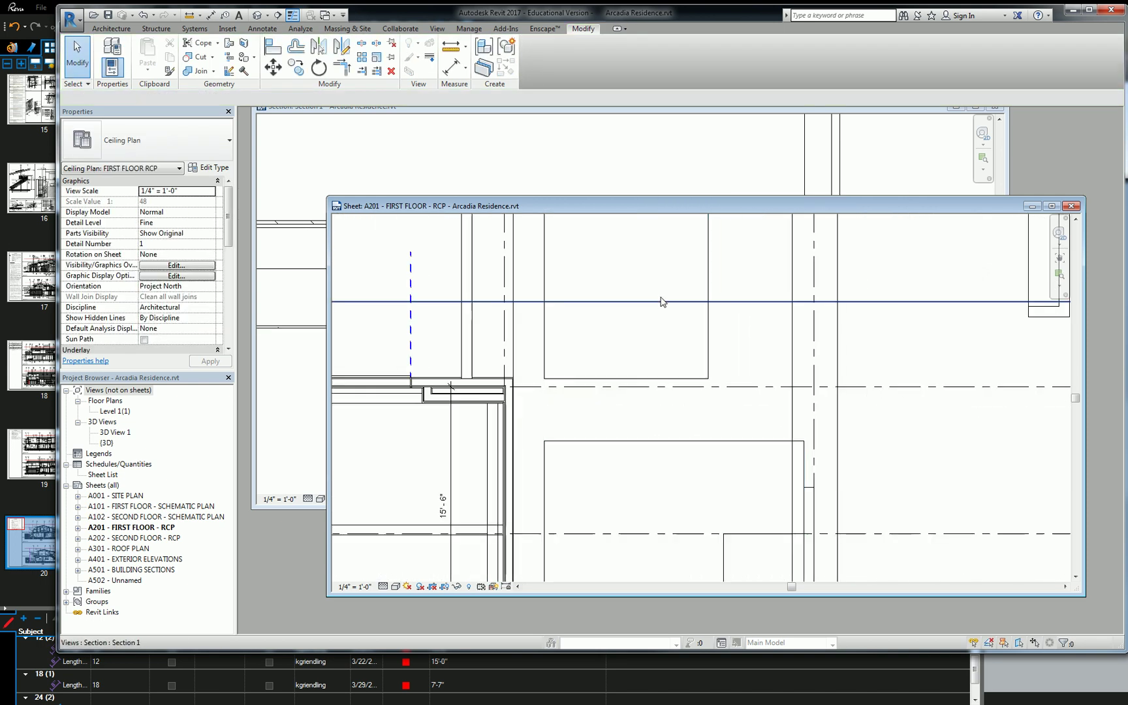
{"action": "mouse_move", "coordinate": [671, 301]}
{"action": "middle_mouse_down"}
{"action": "mouse_move", "coordinate": [640, 272]}
{"action": "mouse_move", "coordinate": [647, 247]}
{"action": "middle_mouse_up"}
{"action": "middle_click_drag", "start_coordinate": [685, 415], "coordinate": [692, 367]}
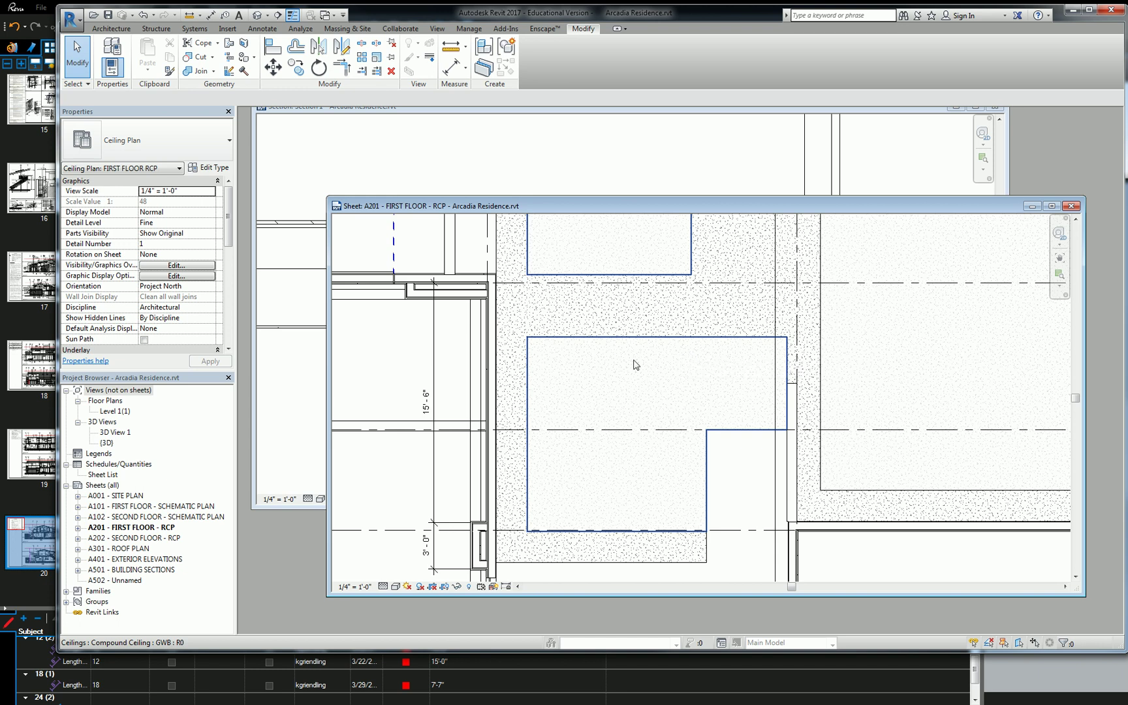
Place an 8' - 0" spot elevation on the neighbouring GWB ceiling.
{"action": "left_click", "coordinate": [262, 29]}
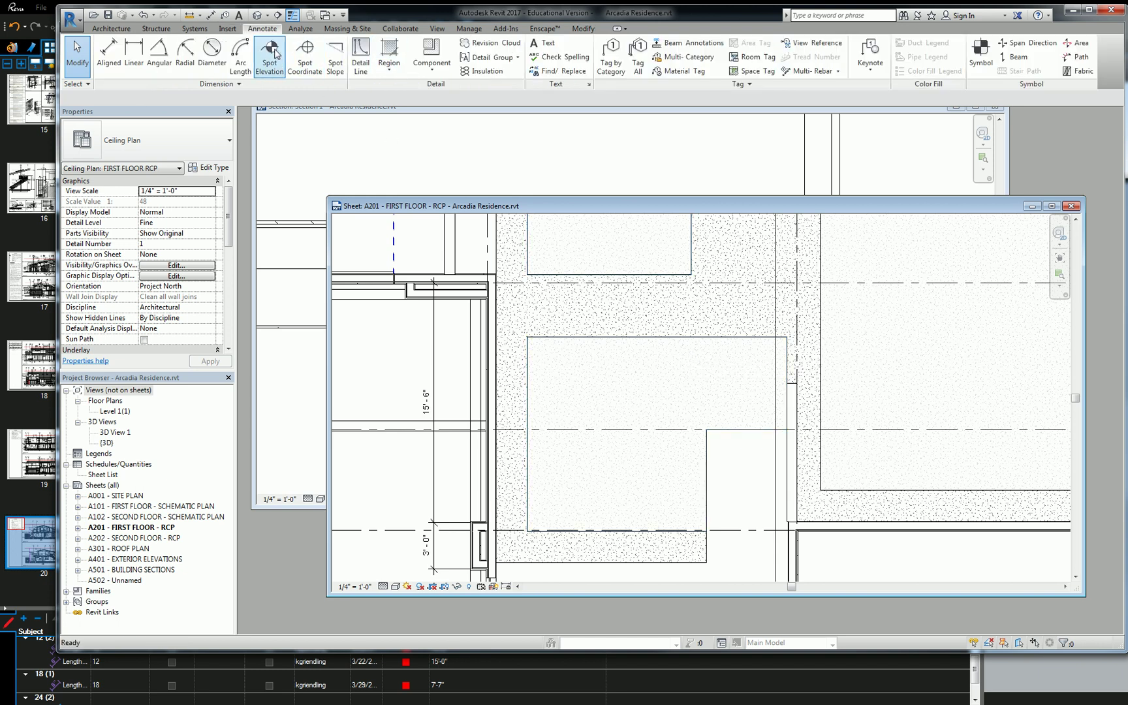
{"action": "left_click", "coordinate": [274, 53]}
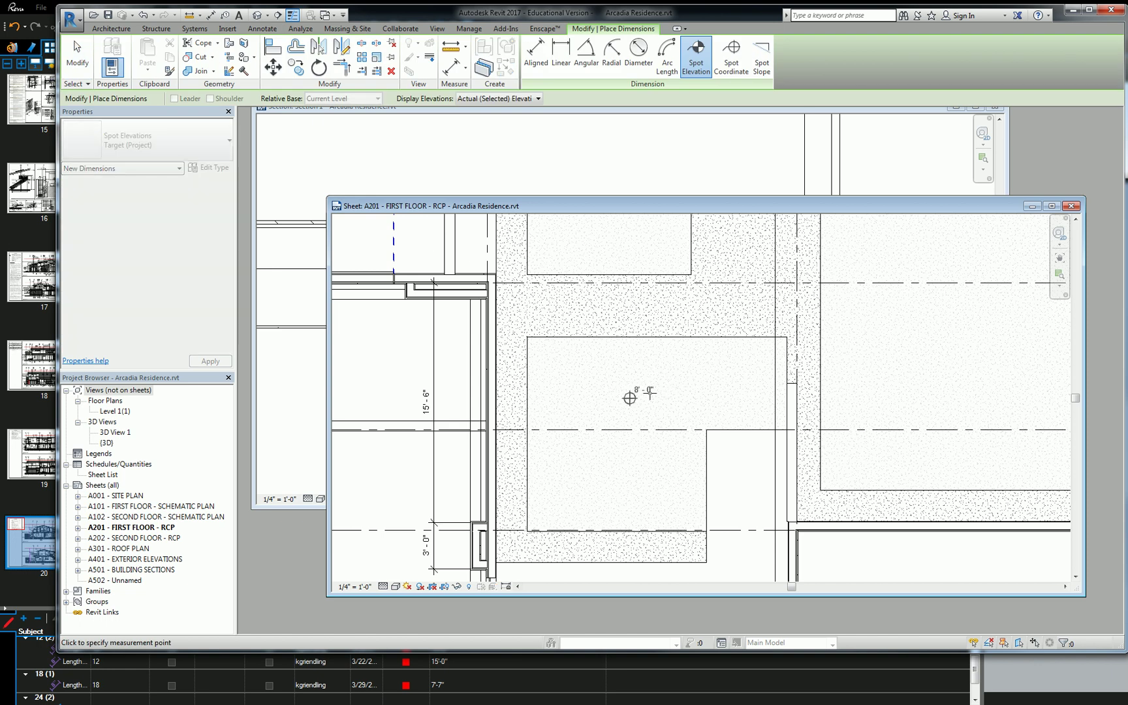
{"action": "left_click", "coordinate": [629, 397]}
{"action": "key", "text": "Escape"}
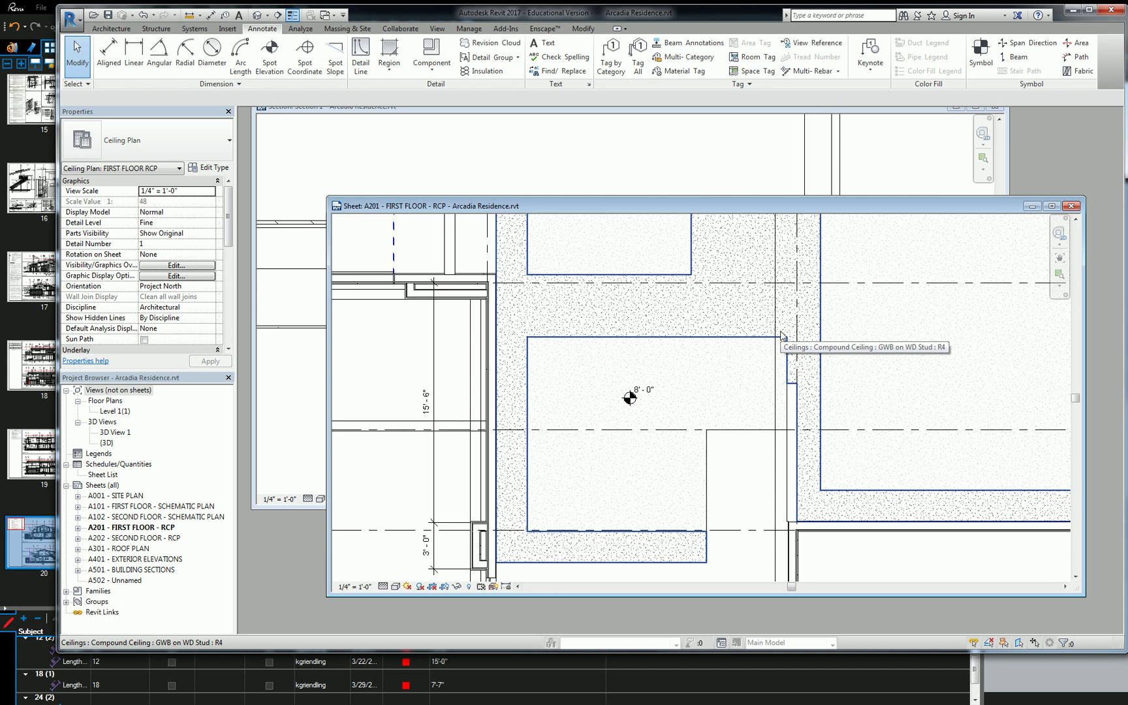
Select the ceiling to confirm its height, then deselect it.
{"action": "scroll", "coordinate": [699, 355], "scroll_direction": "up", "scroll_amount": 3}
{"action": "left_click", "coordinate": [679, 385]}
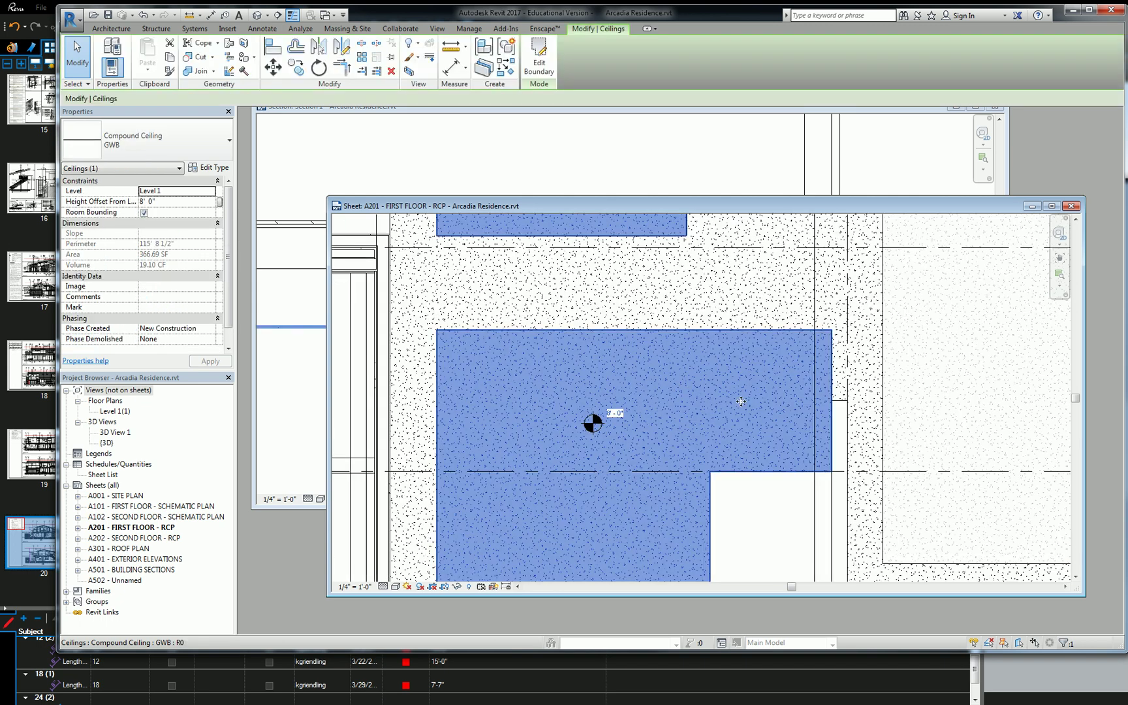
{"action": "key", "text": "Escape"}
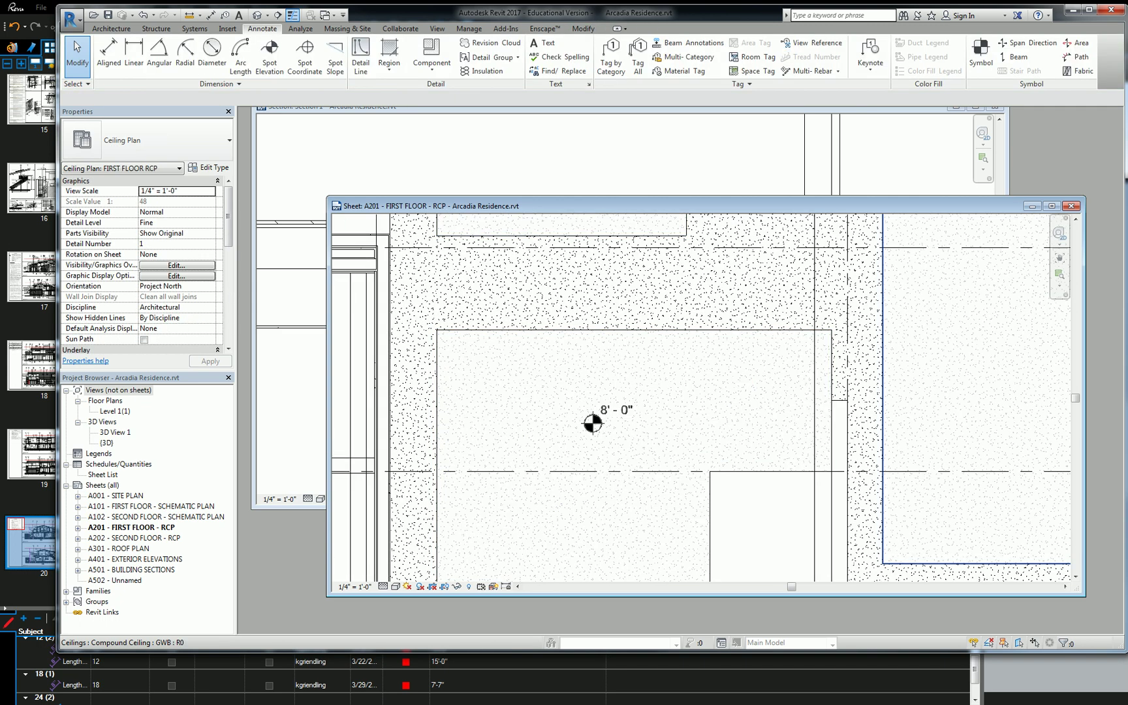